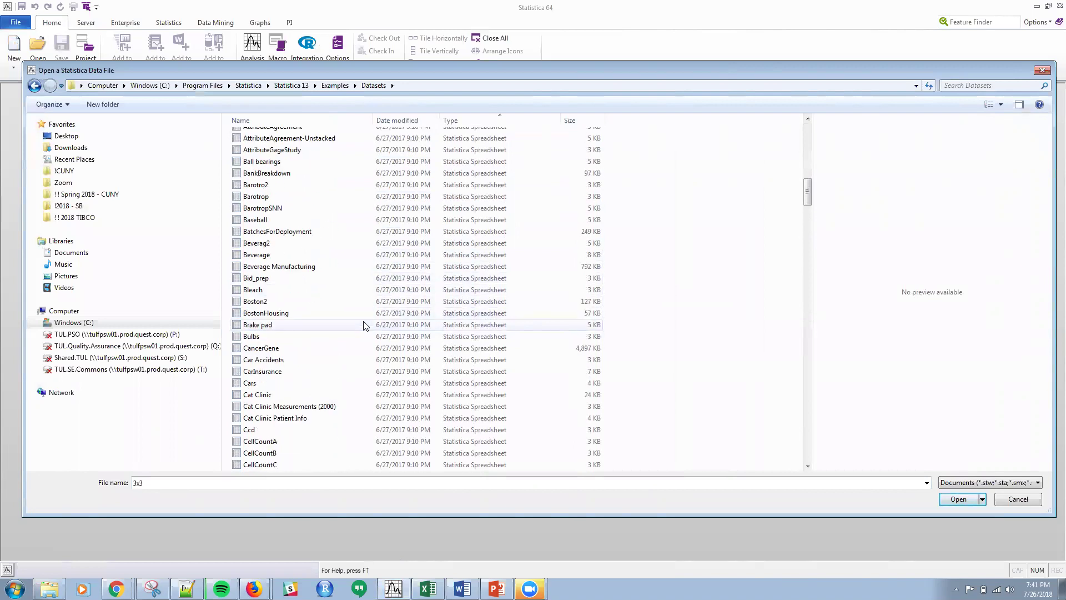
- Open the CreditScoring spreadsheet from the example Datasets folder, then close it
scroll(363, 325, "down", 13)
scroll(364, 324, "down", 6)
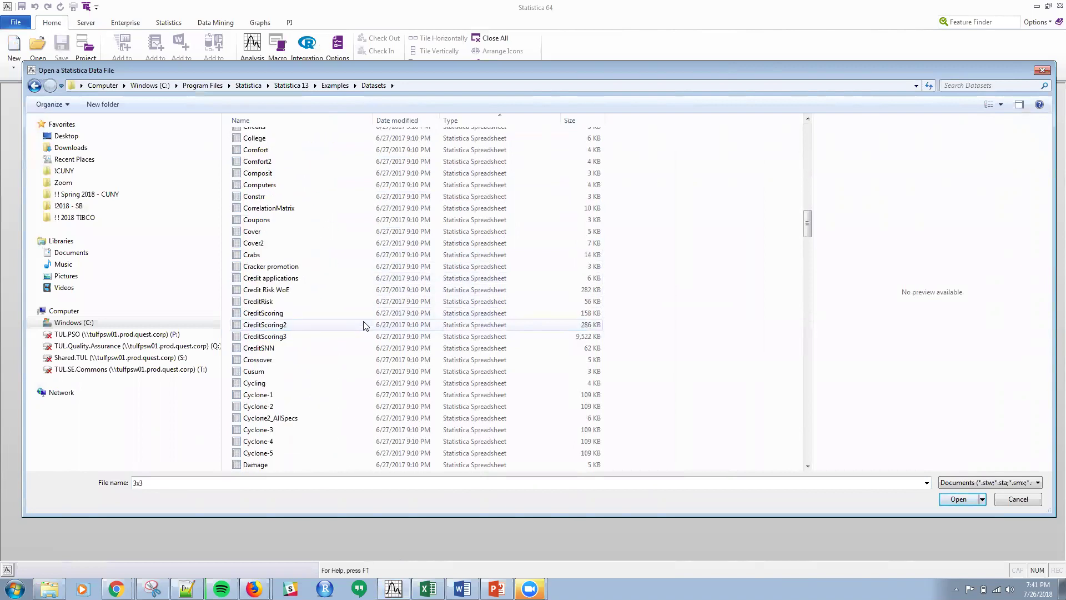
scroll(364, 325, "down", 3)
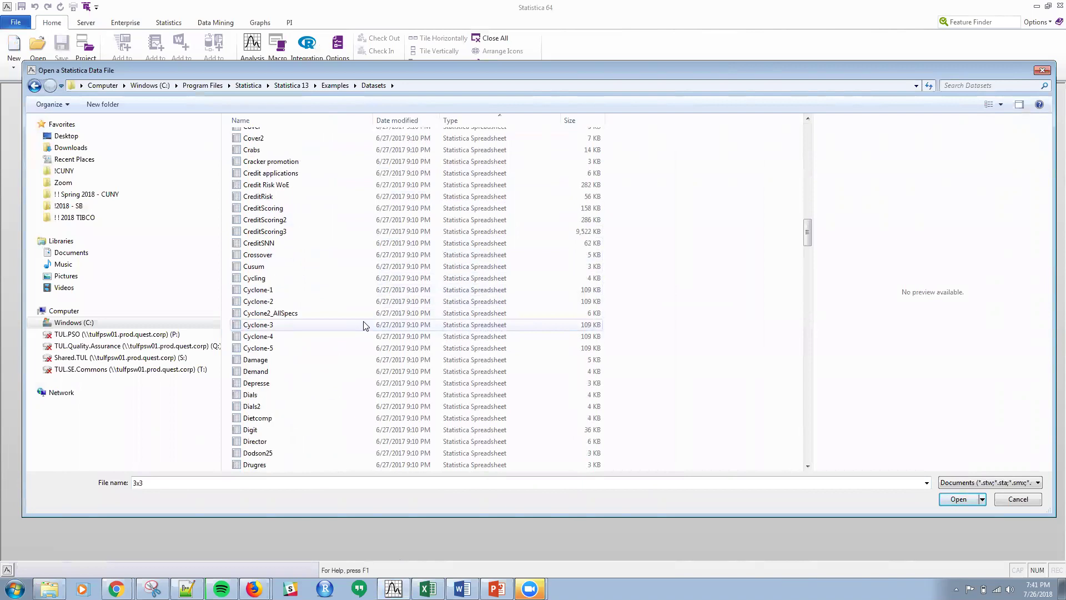
scroll(364, 324, "down", 3)
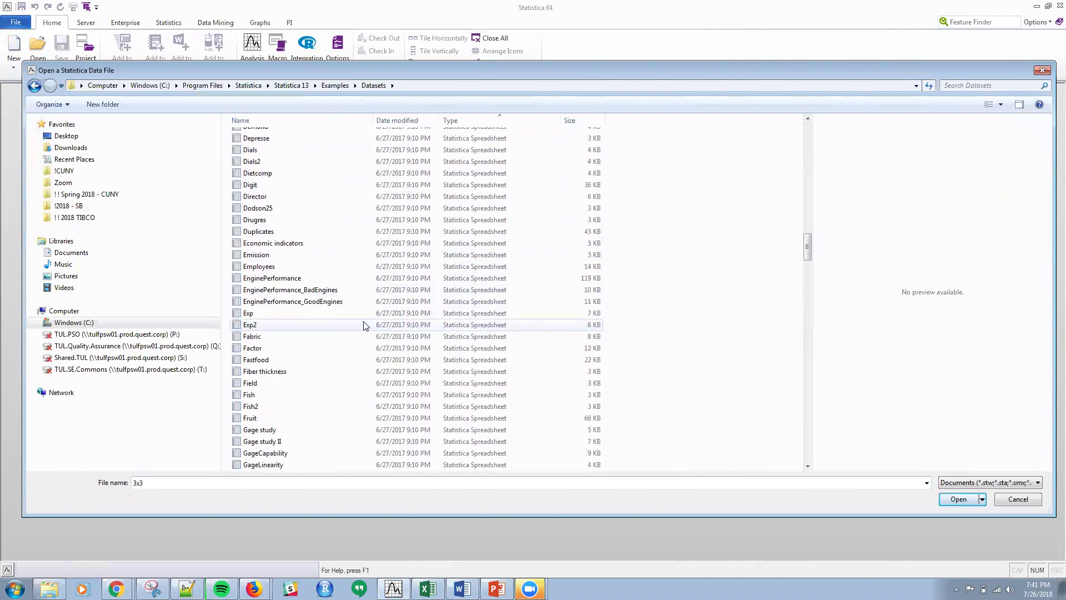
scroll(363, 324, "down", 6)
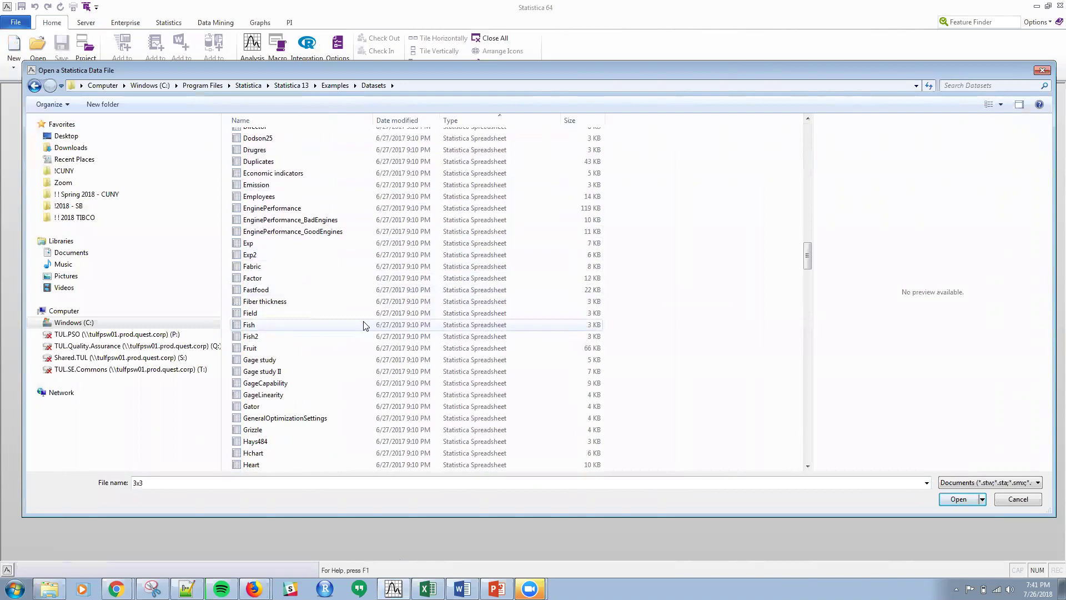
scroll(364, 324, "down", 1)
scroll(364, 325, "up", 12)
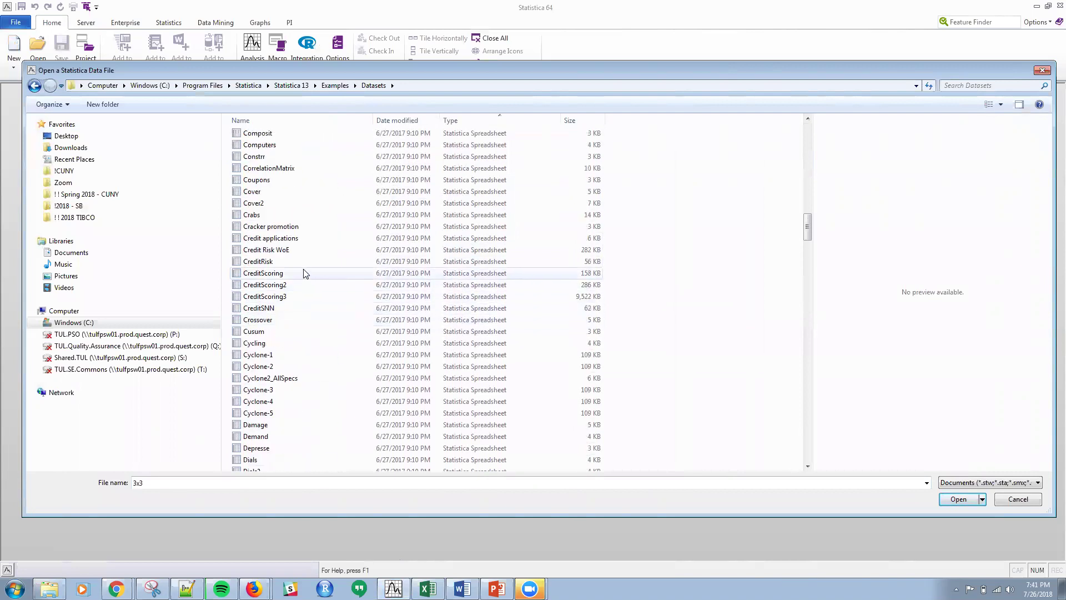
left_click(303, 272)
double_click(300, 270)
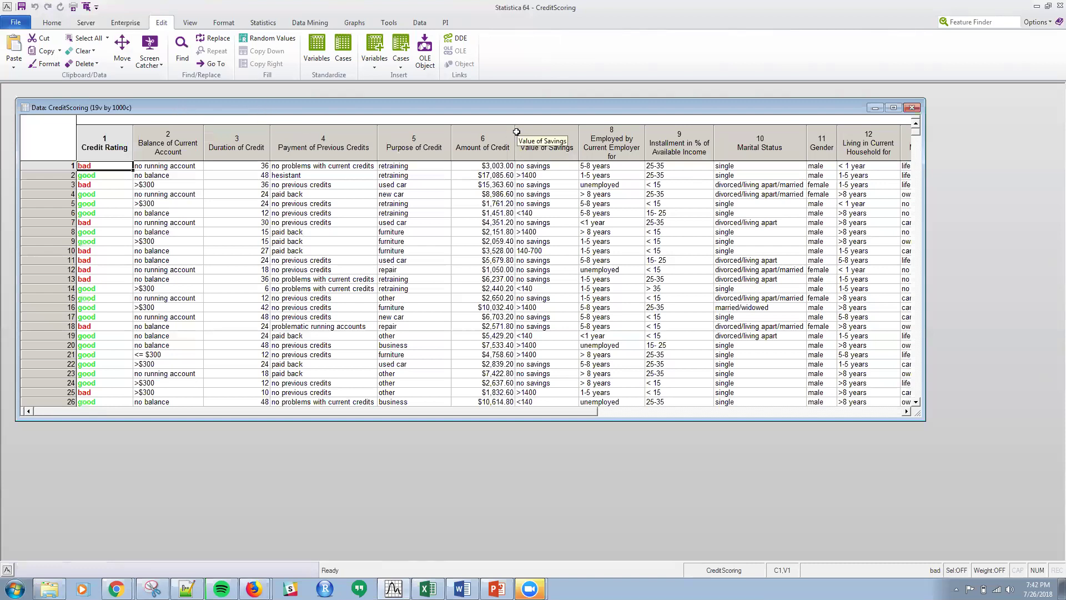
left_click(912, 109)
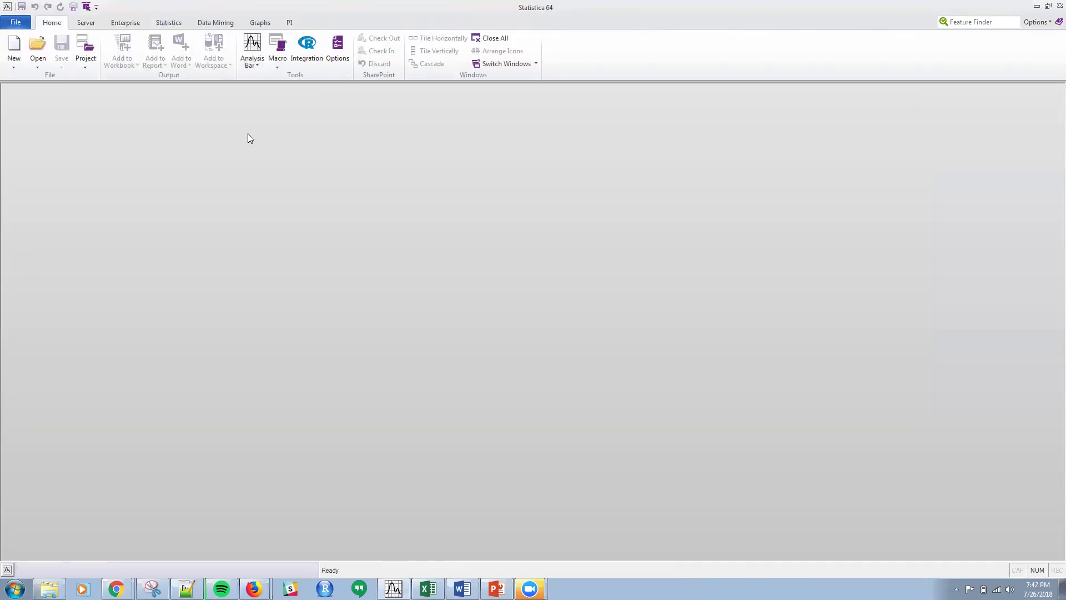
left_click(13, 23)
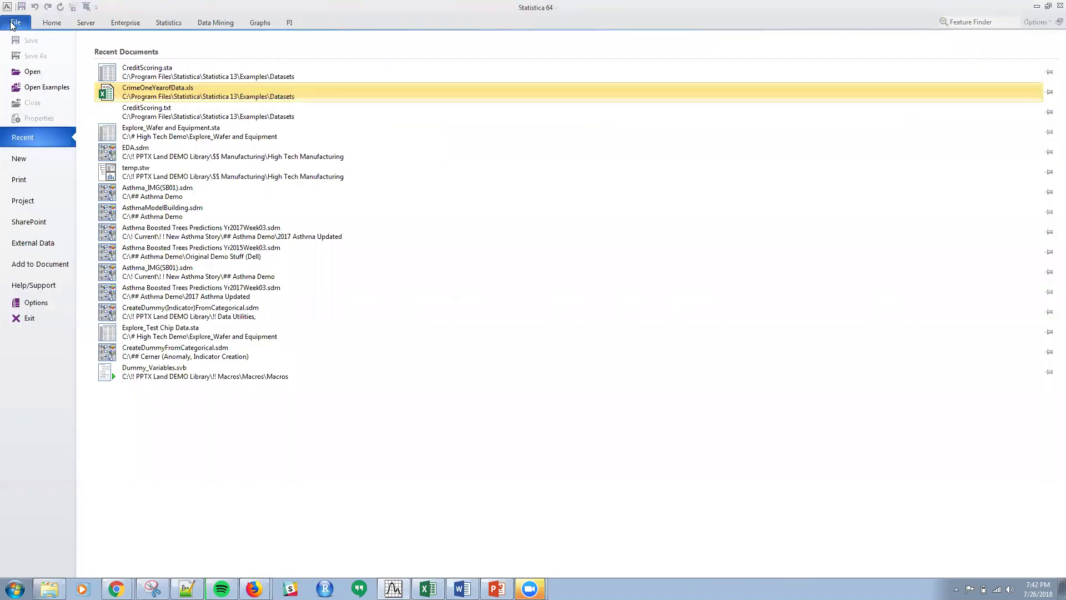
left_click(43, 89)
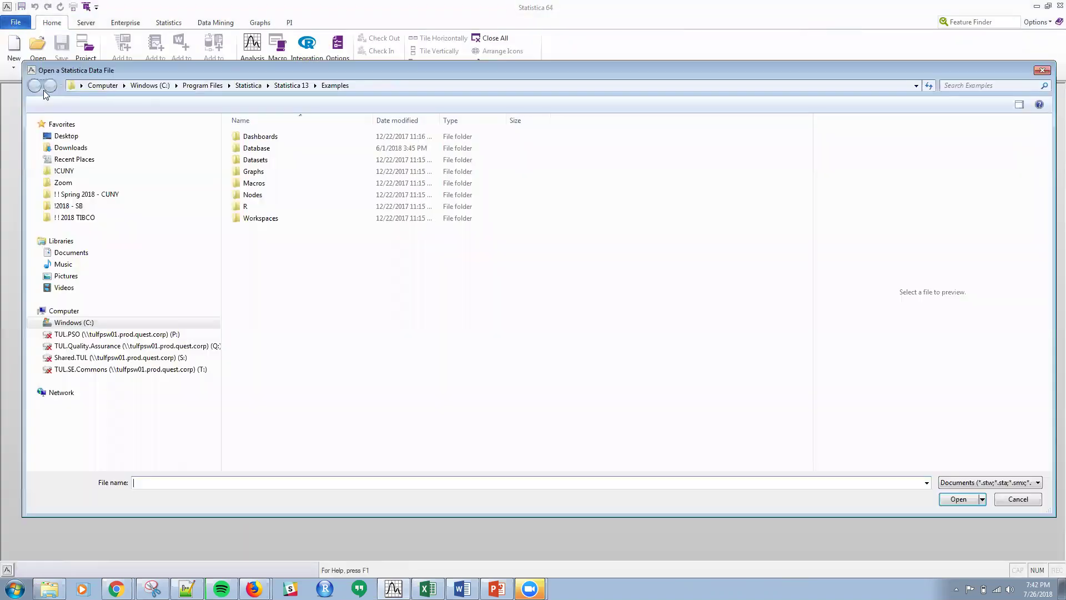
double_click(277, 160)
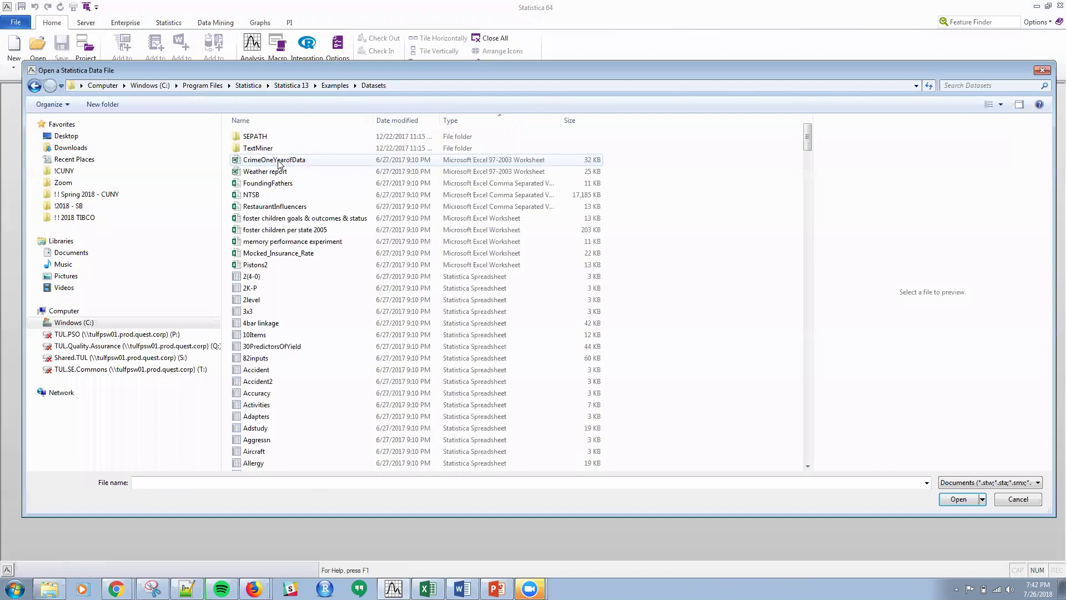
double_click(265, 161)
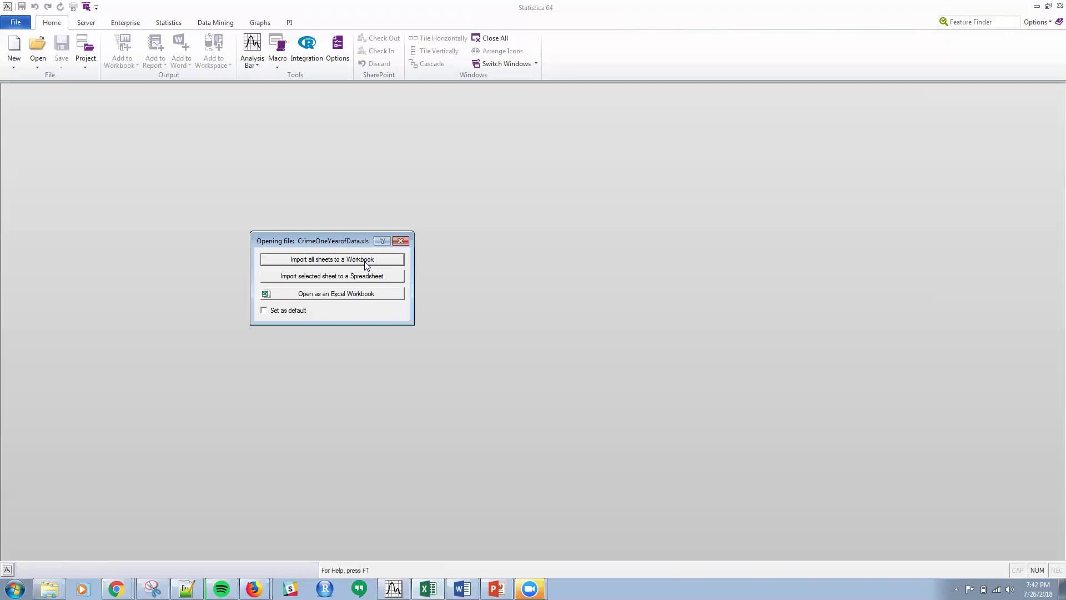
left_click(326, 277)
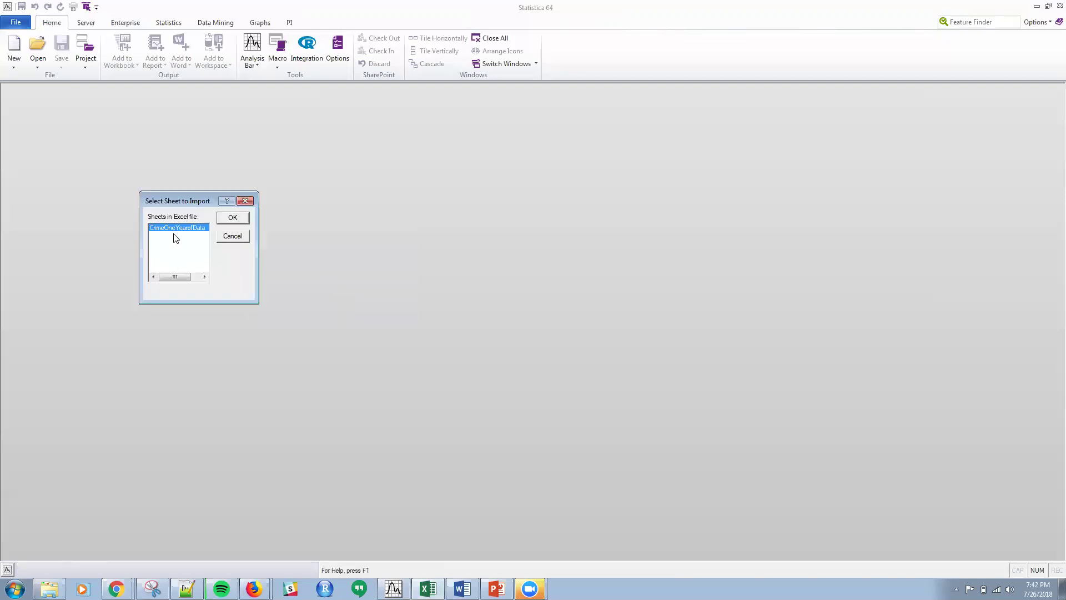
left_click(232, 217)
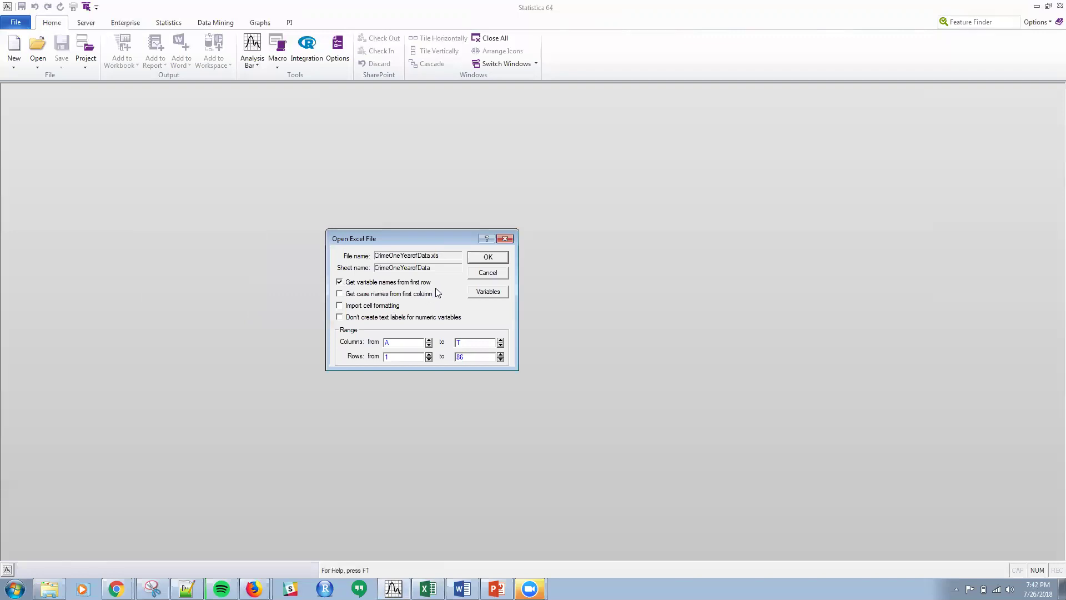
left_click(487, 272)
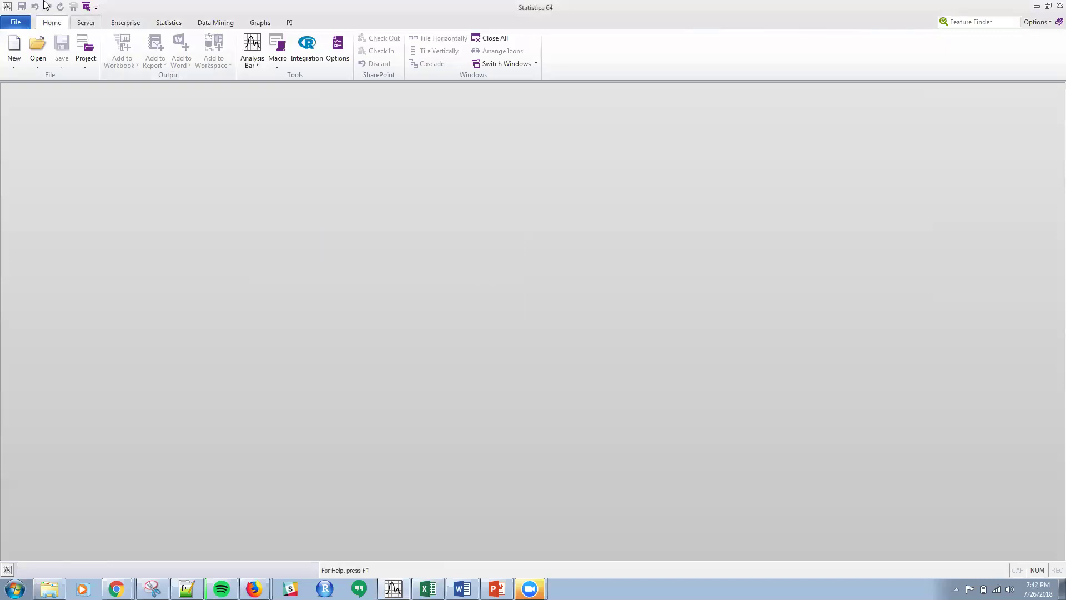
- Select the CrimeOneYearofData Excel file for opening and widen the preview to examine where its data table starts
left_click(17, 25)
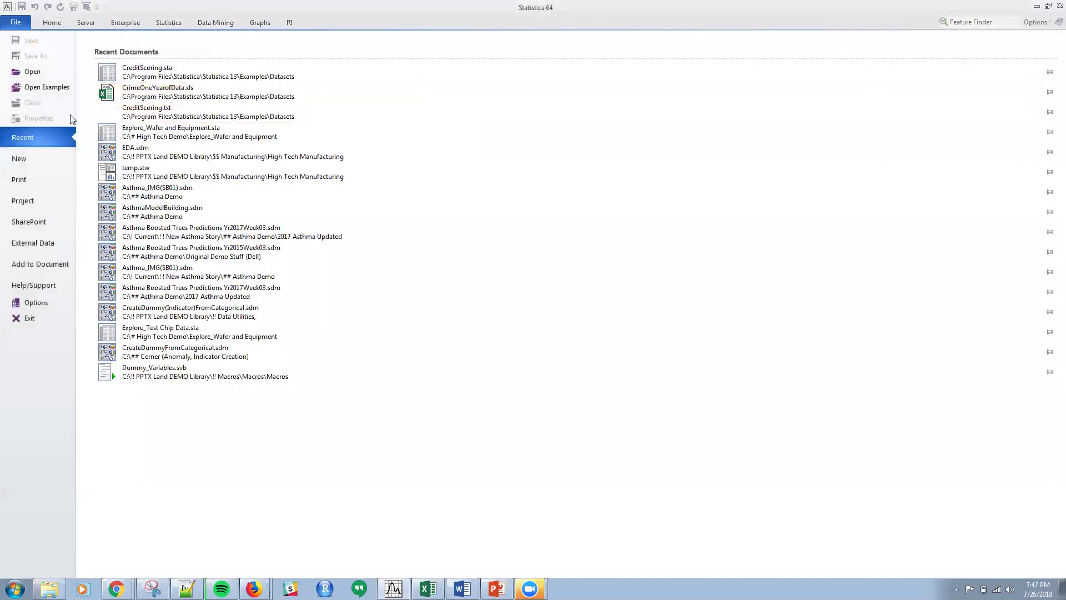
left_click(31, 73)
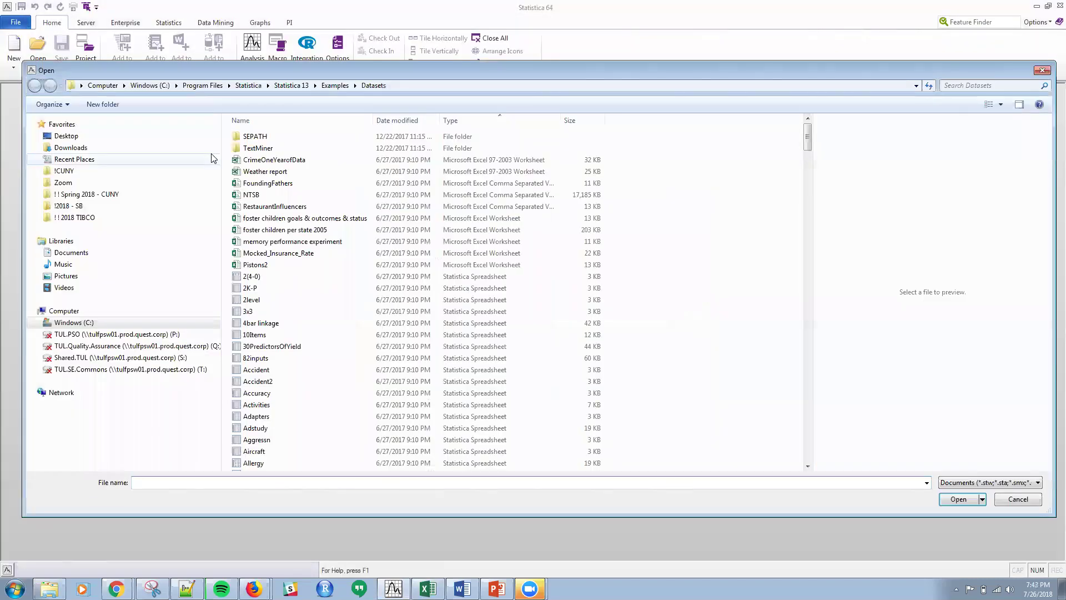
left_click(274, 161)
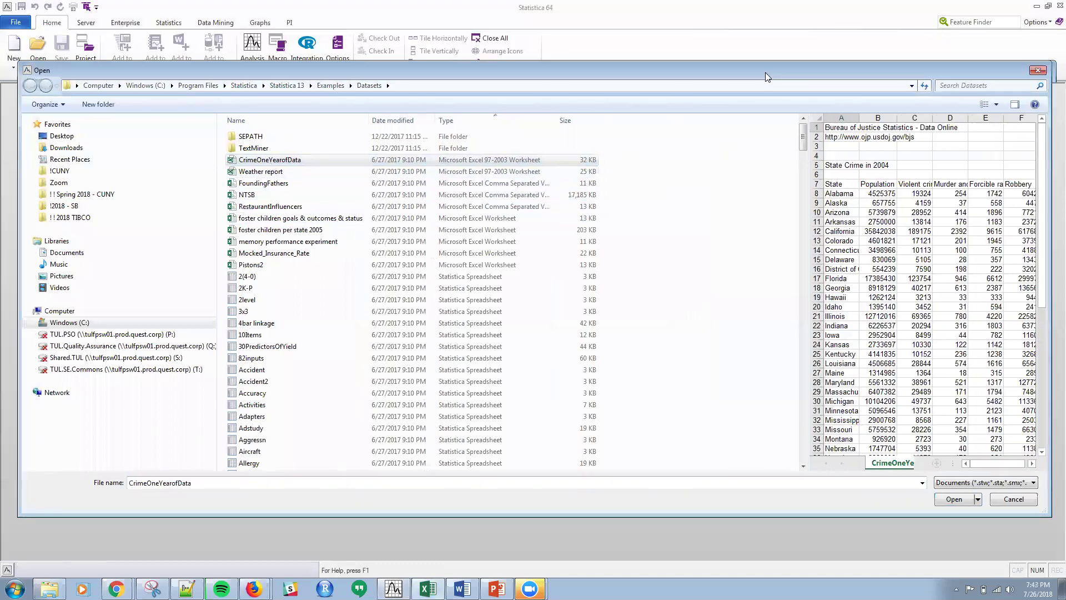
left_click_drag(819, 197, 633, 197)
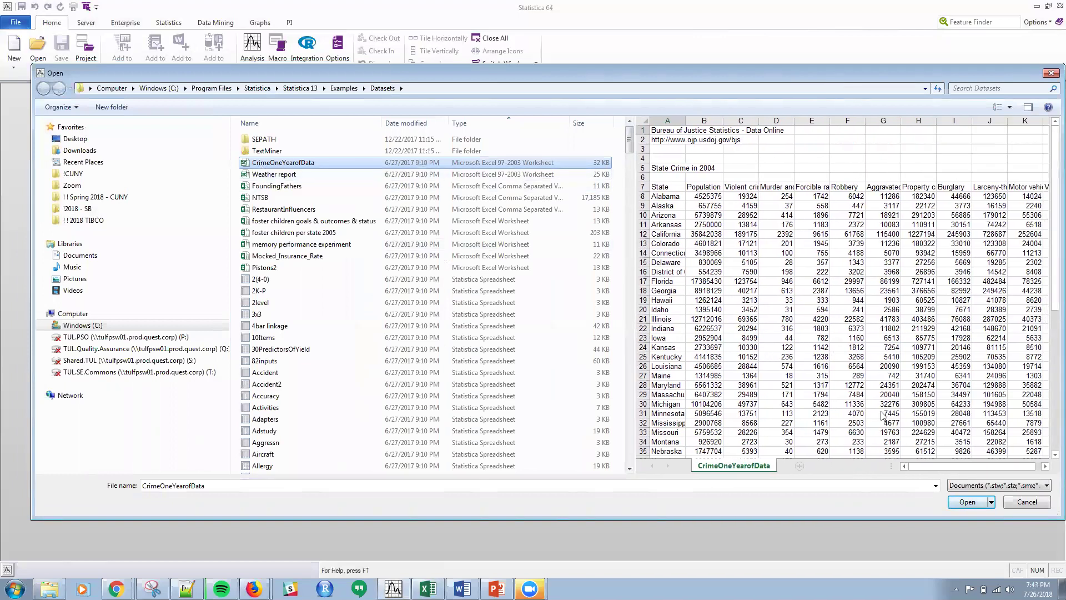
mouse_move(946, 472)
left_mouse_down()
mouse_move(1004, 473)
mouse_move(938, 471)
left_mouse_up()
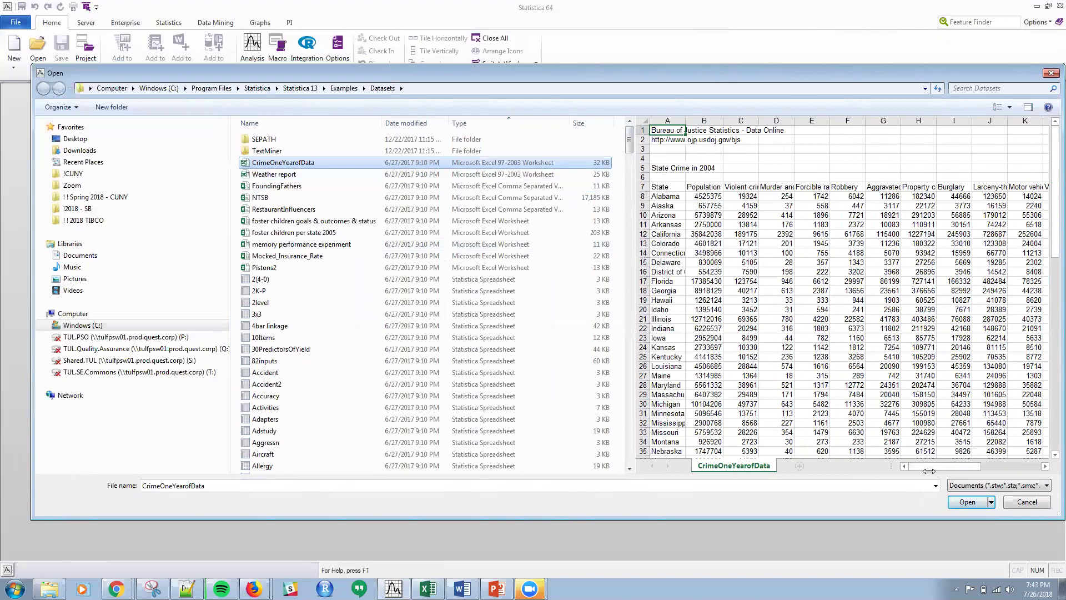
mouse_move(924, 464)
left_mouse_down()
mouse_move(947, 467)
mouse_move(910, 466)
left_mouse_up()
scroll(729, 371, "down", 6)
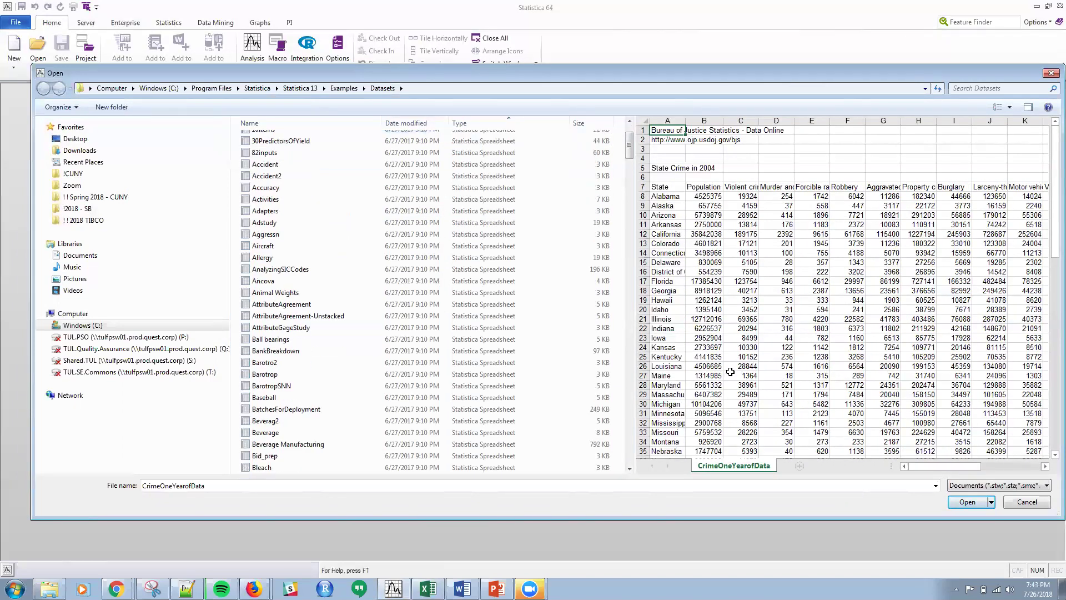
scroll(730, 371, "down", 2)
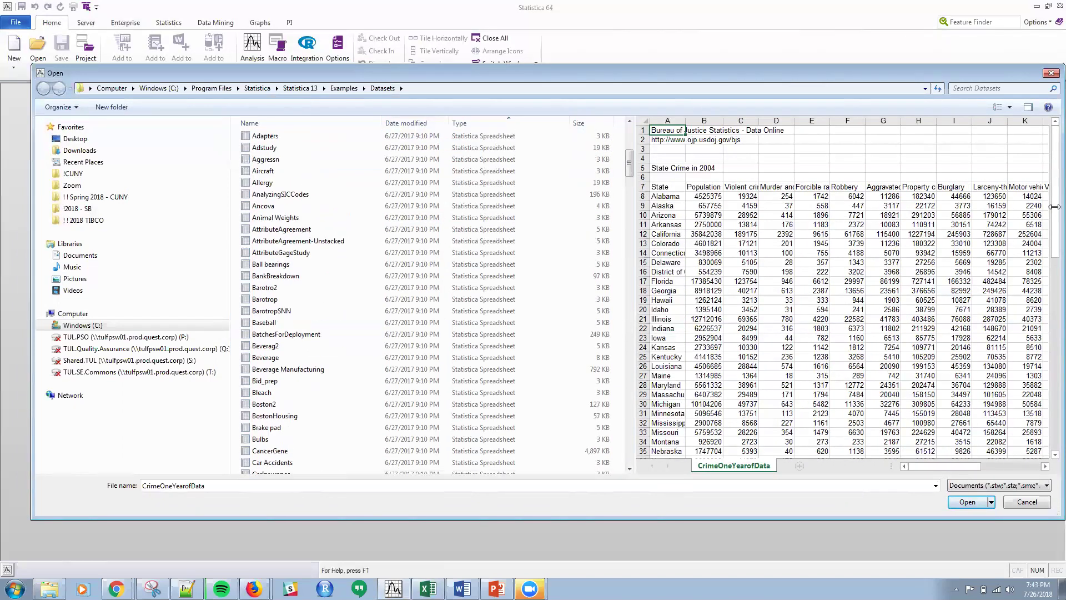
mouse_move(1053, 222)
left_mouse_down()
mouse_move(1054, 378)
mouse_move(1054, 241)
left_mouse_up()
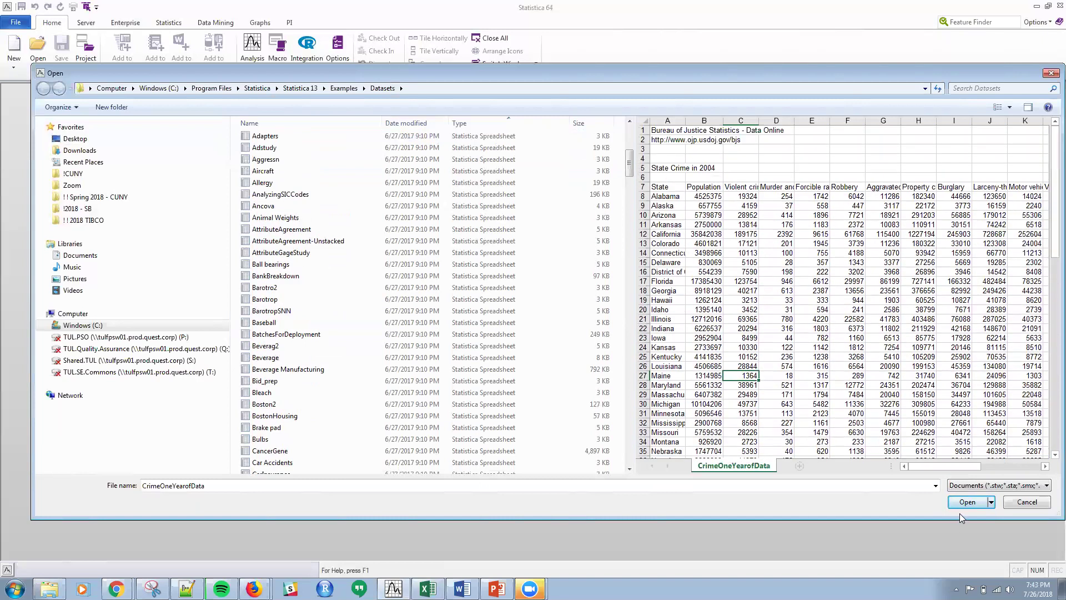
- Import the CrimeOneYearofData sheet into a spreadsheet, with variable names from row 7 and the range ending at the last state's row
left_click(969, 502)
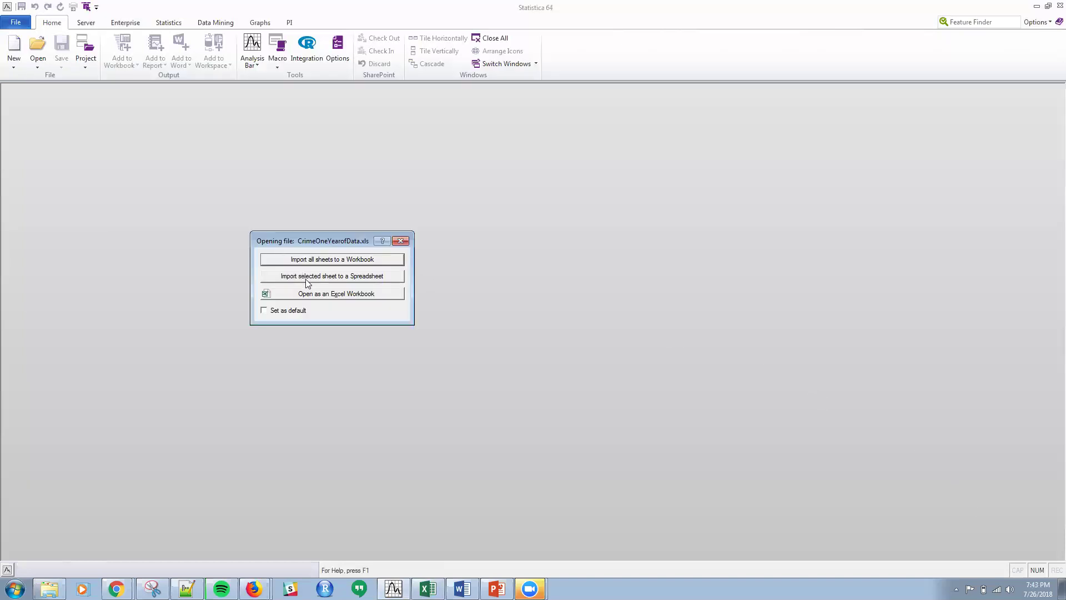
left_click(306, 277)
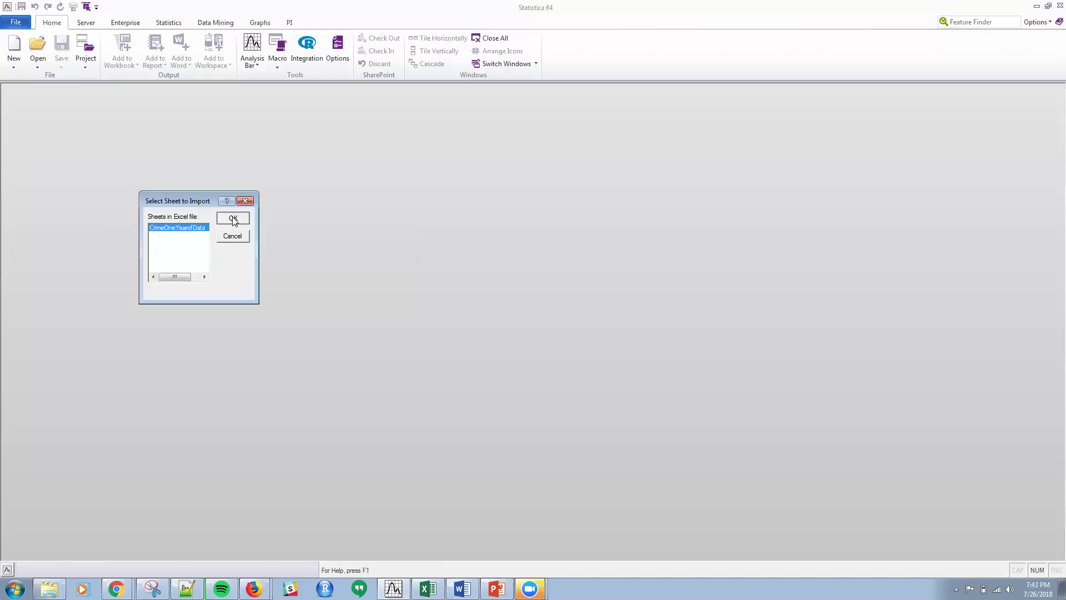
left_click(233, 218)
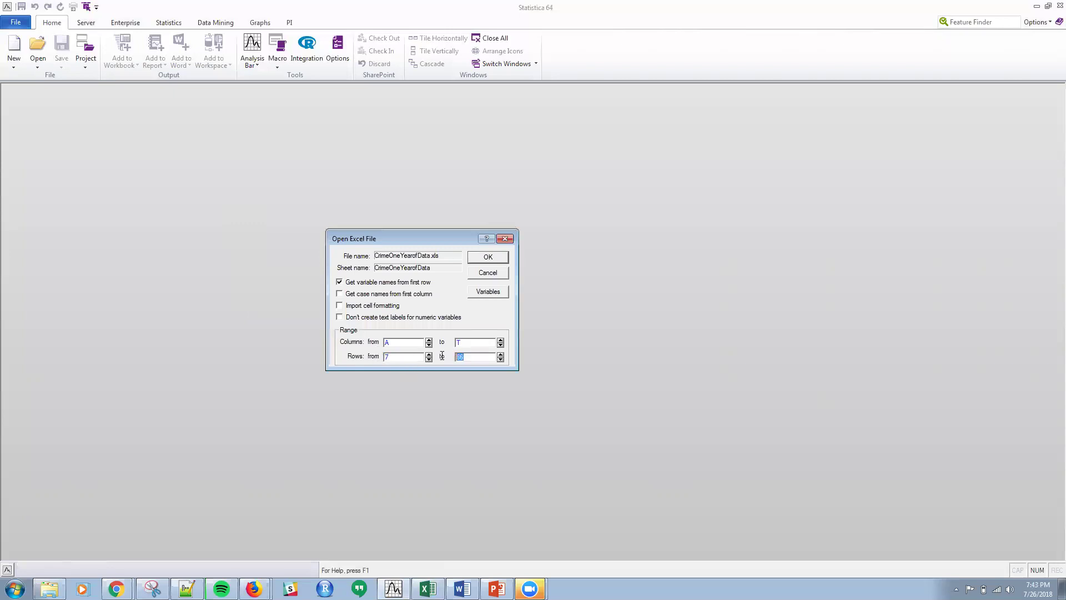
type("5")
left_click(488, 257)
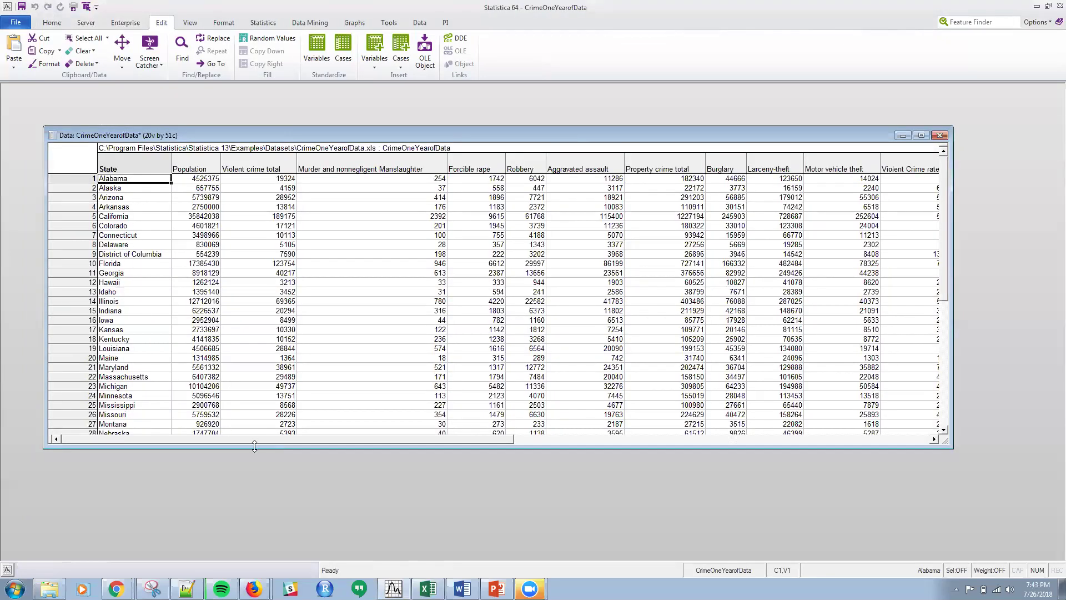
- Review the imported crime data down to its last case and close the spreadsheet without saving
left_click_drag(254, 446, 254, 516)
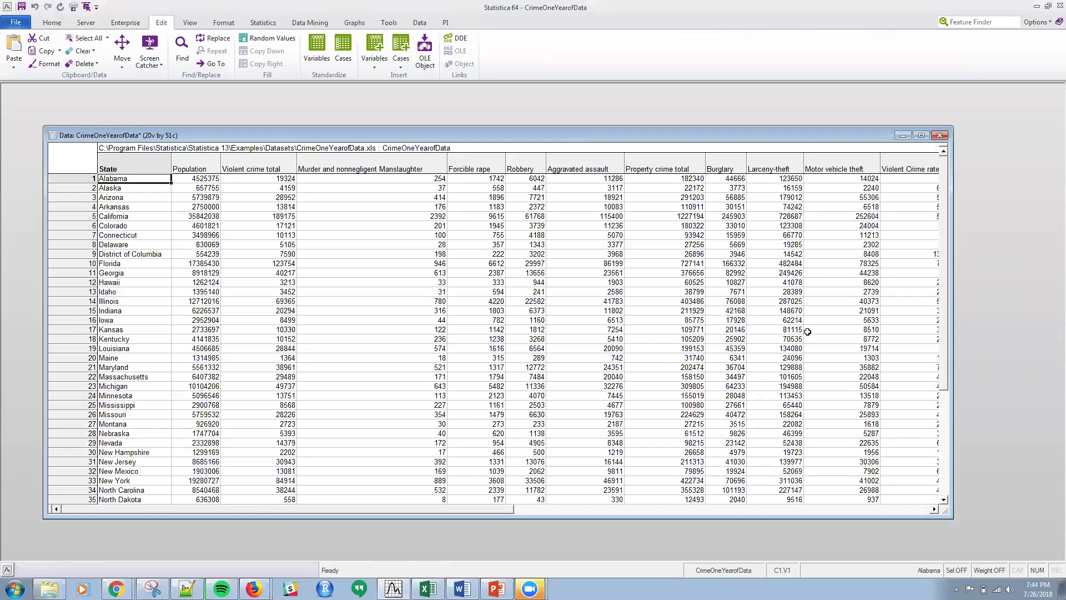
scroll(944, 303, "down", 5)
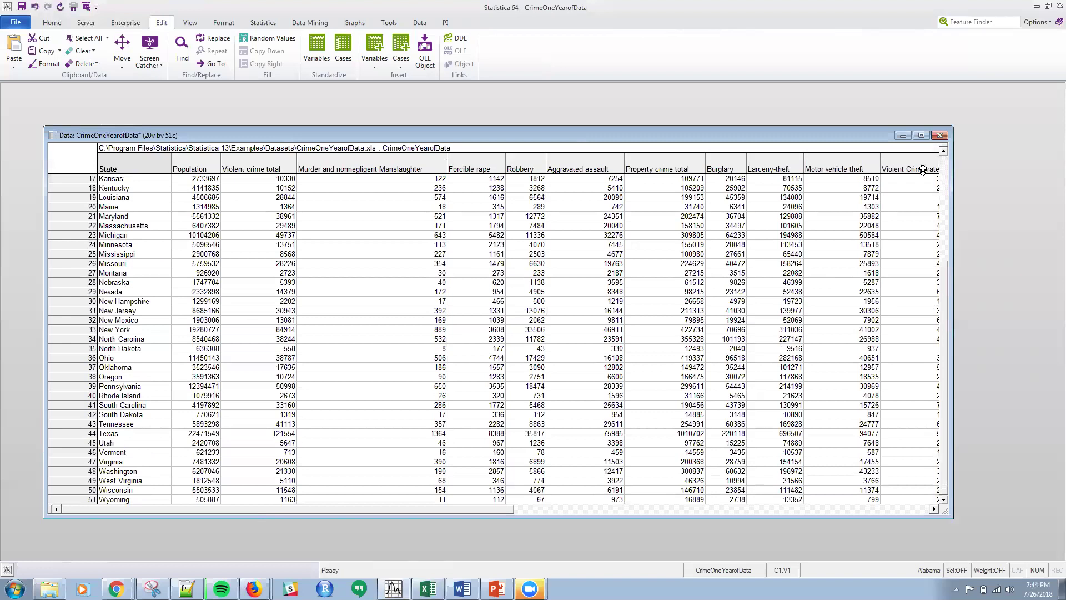
left_click(939, 136)
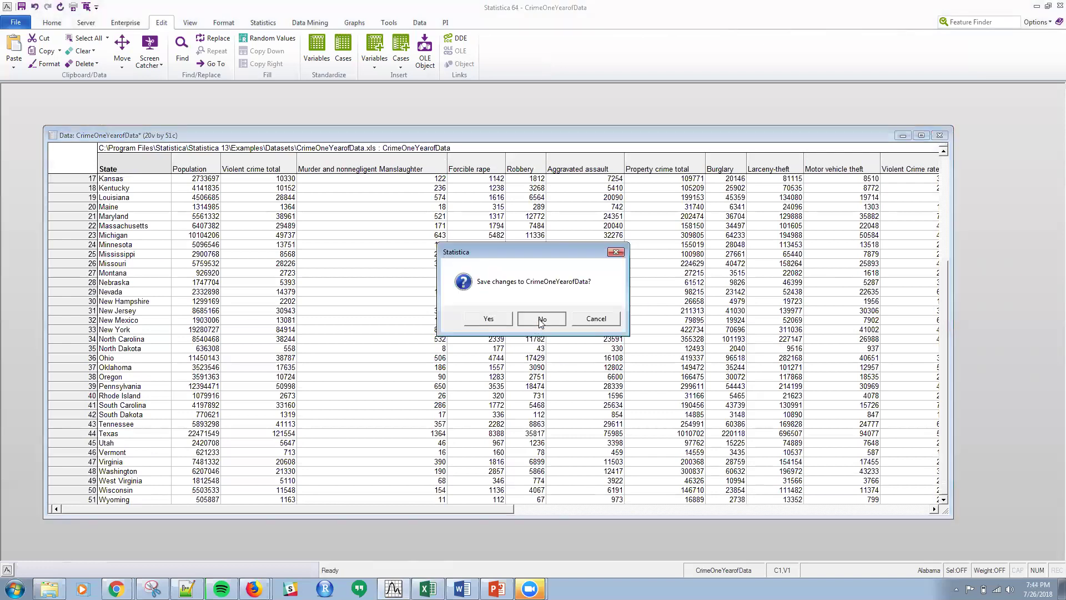
left_click(541, 319)
- Reopen the example dataset CrimeOneYearofData as an Excel workbook
left_click(15, 23)
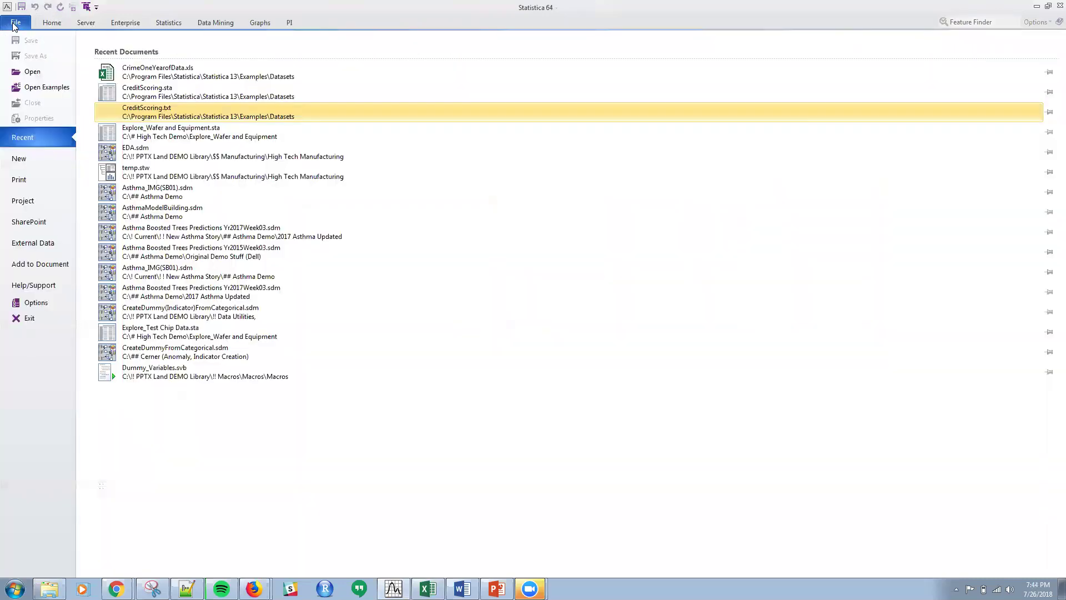
left_click(28, 86)
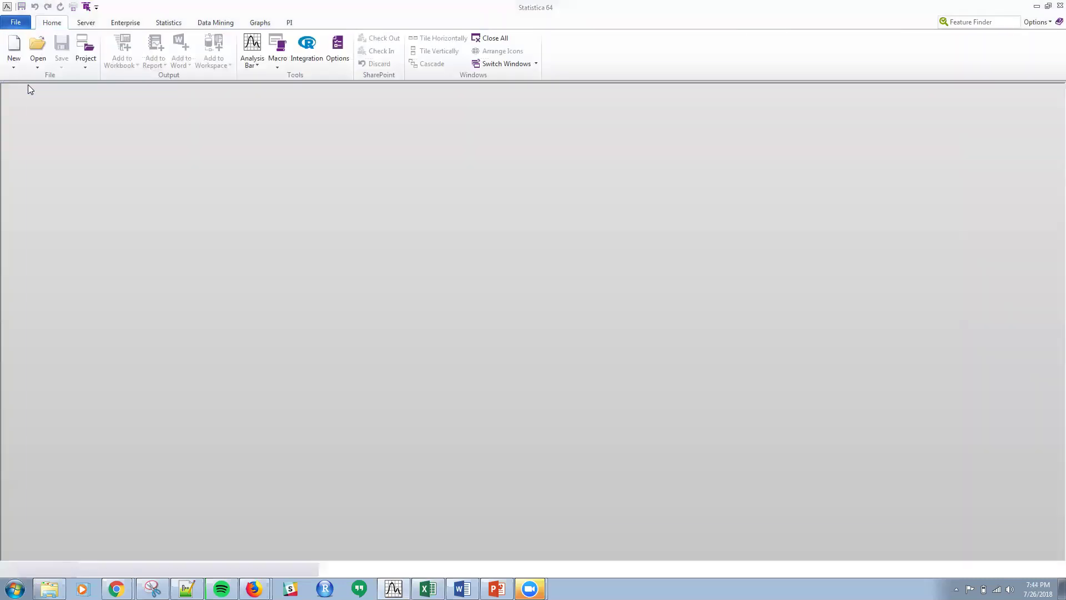
double_click(264, 163)
double_click(269, 164)
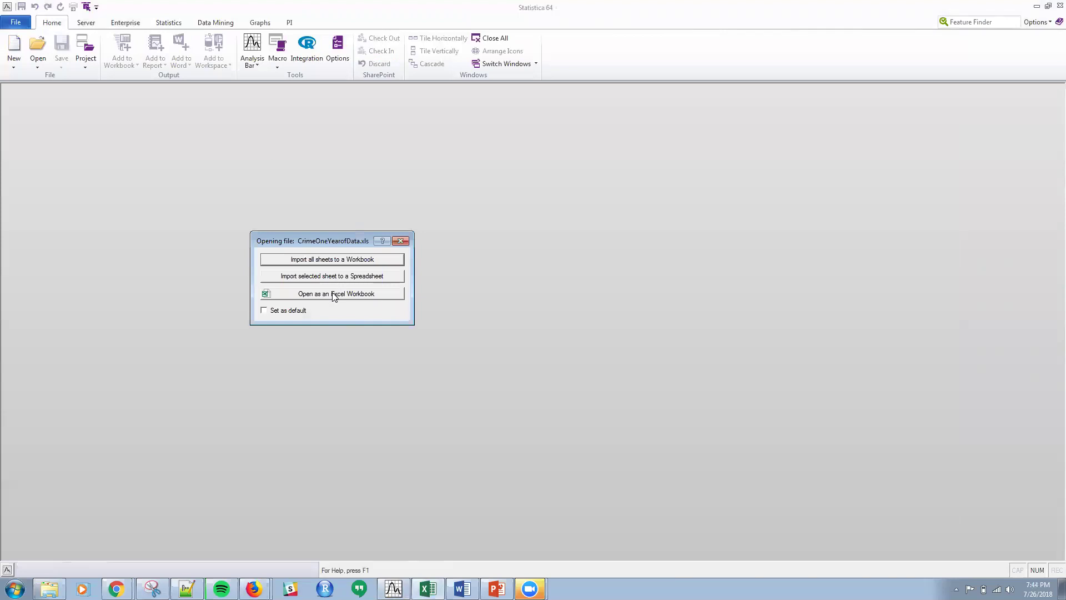
left_click(334, 294)
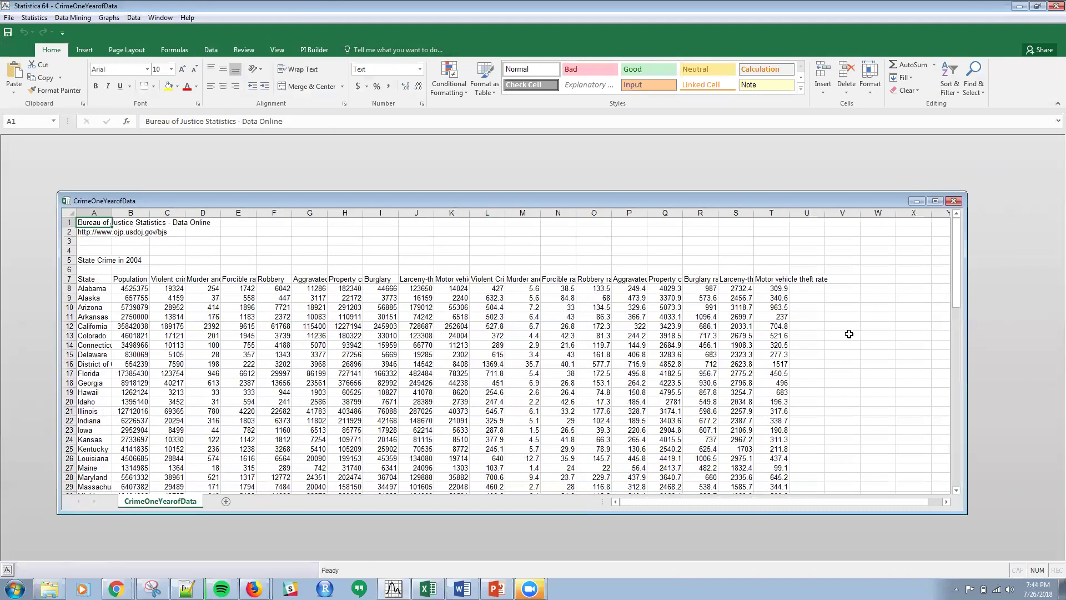
left_click(804, 300)
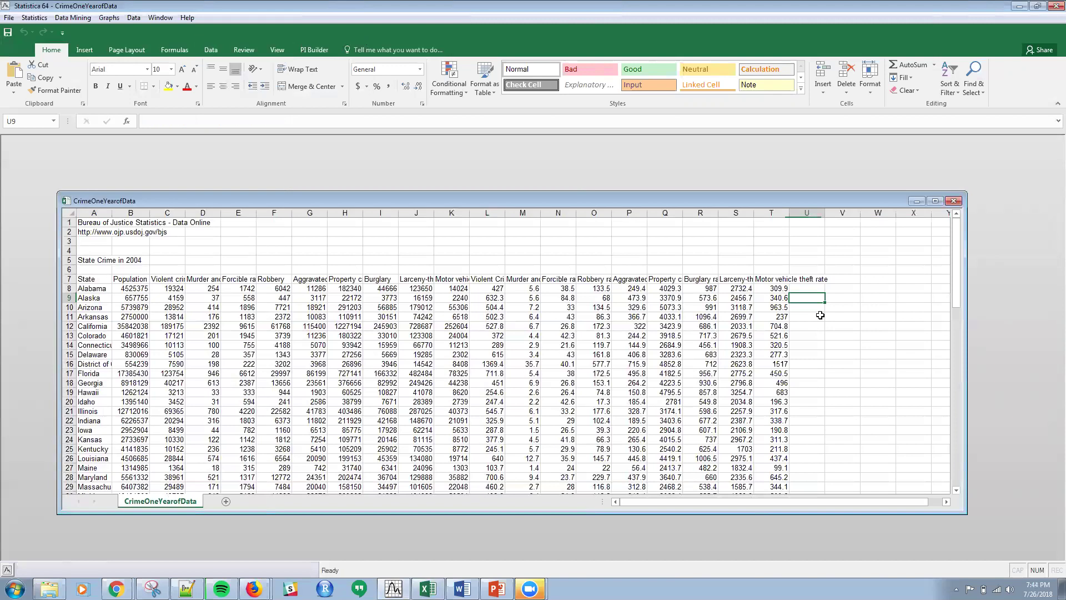
type("=aver")
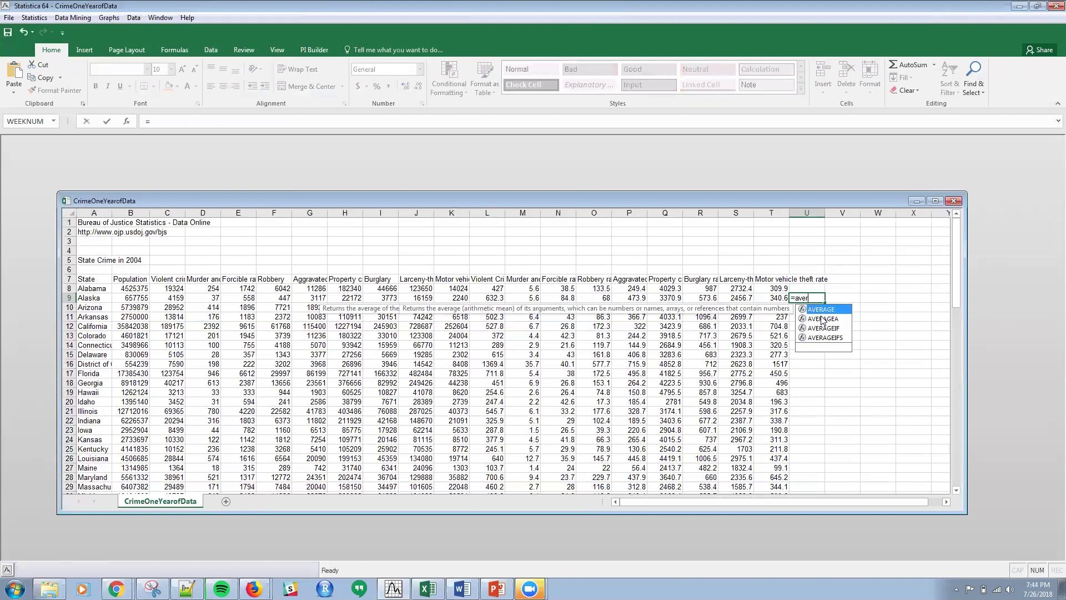
key("BackSpace")
key("BackSpace")
key("BackSpace")
key("BackSpace")
key("BackSpace")
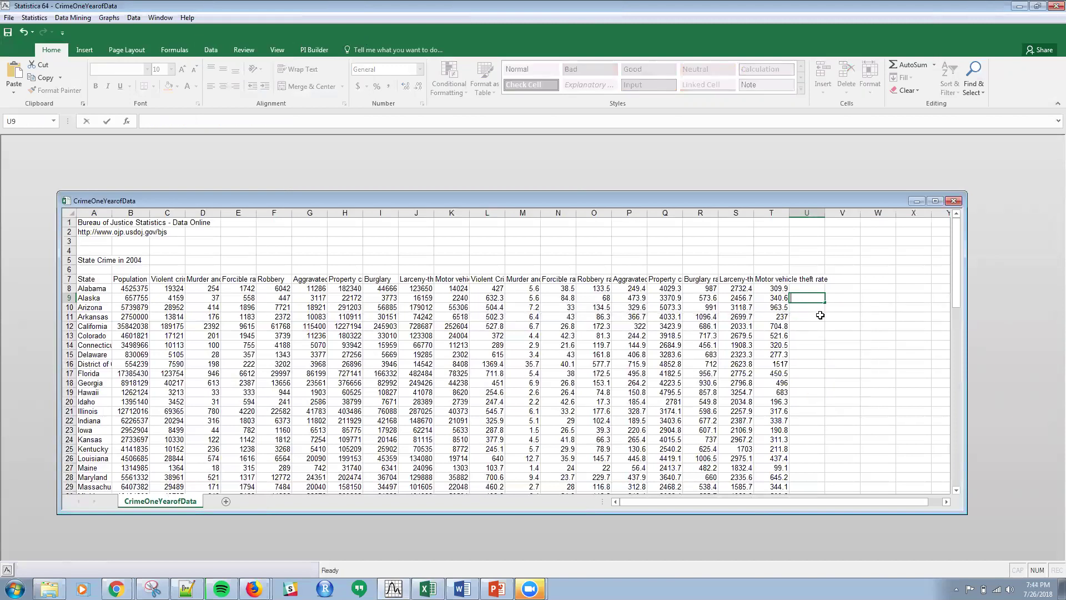
left_click(521, 250)
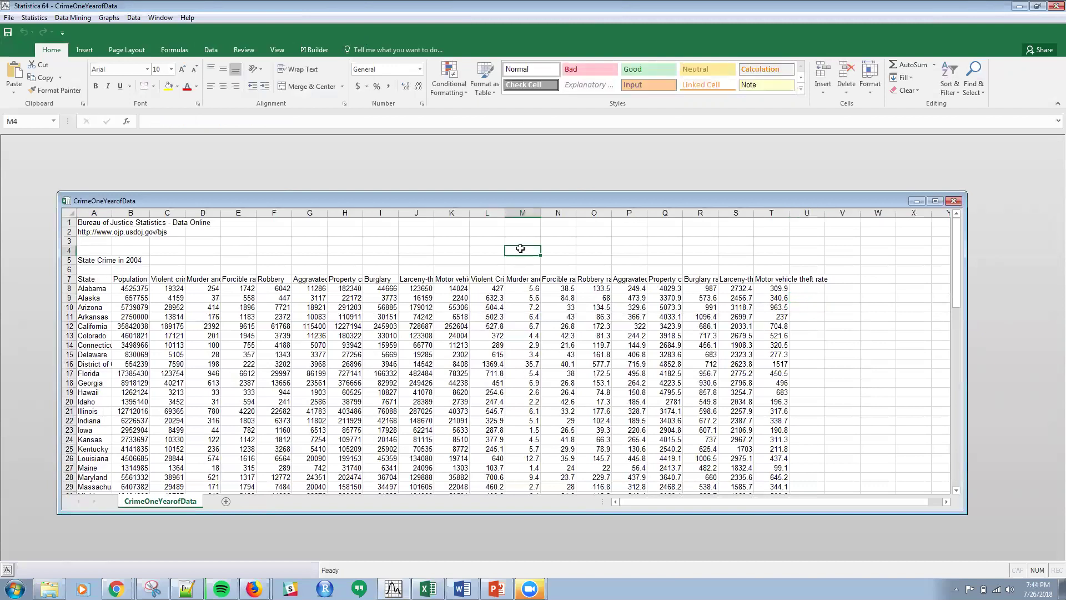
left_click(71, 17)
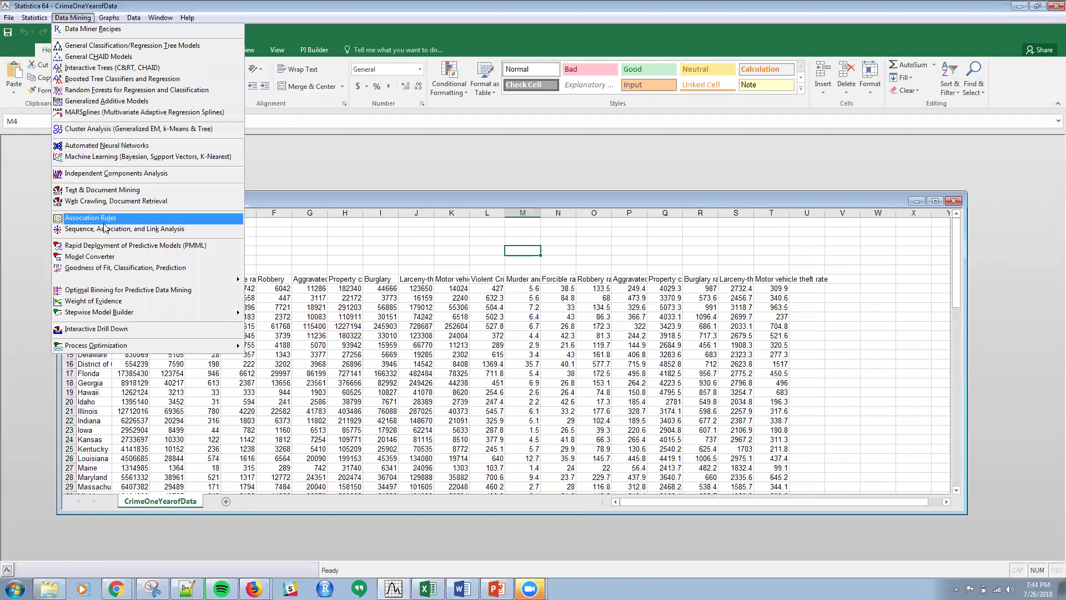
mouse_move(35, 18)
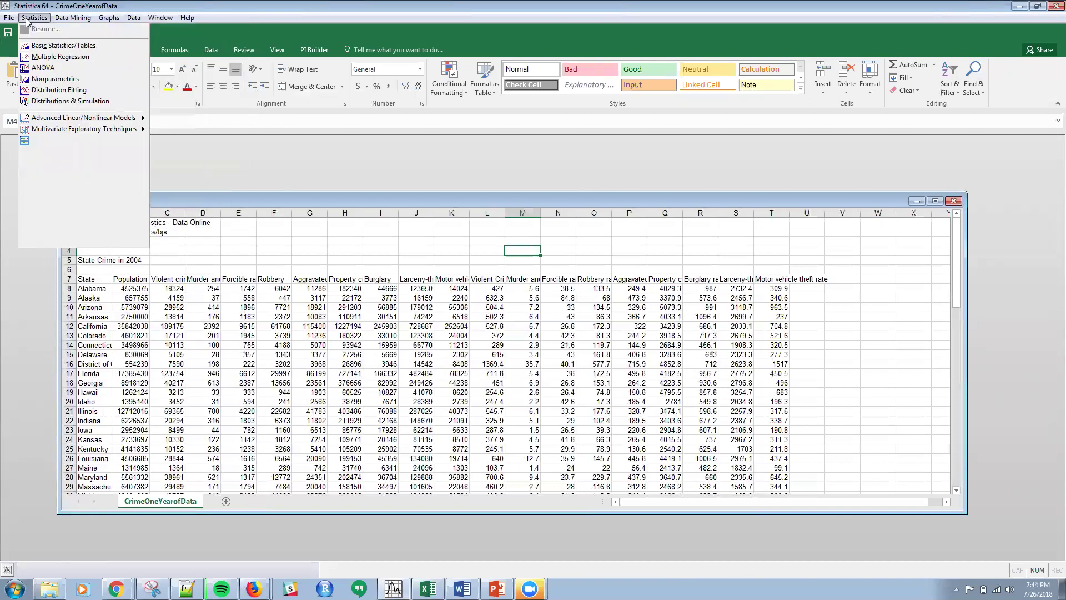
mouse_move(135, 20)
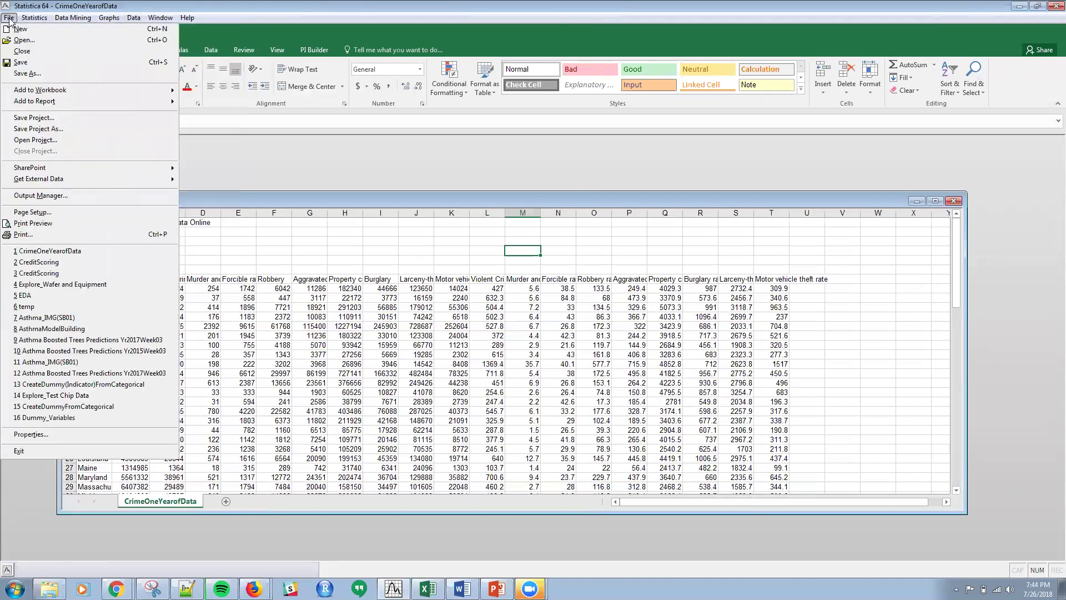
mouse_move(187, 18)
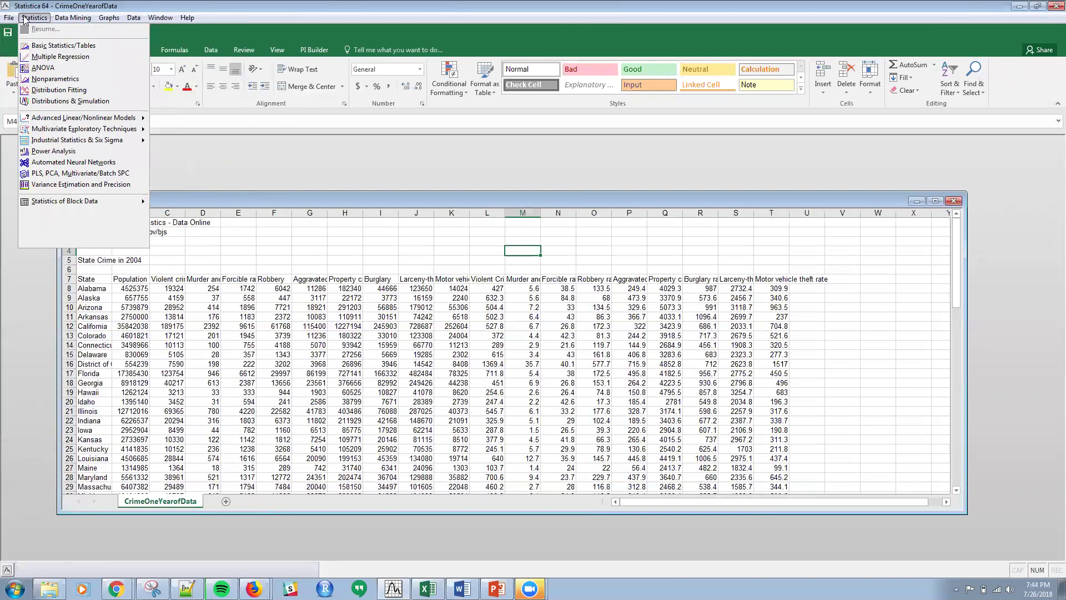
left_click(602, 158)
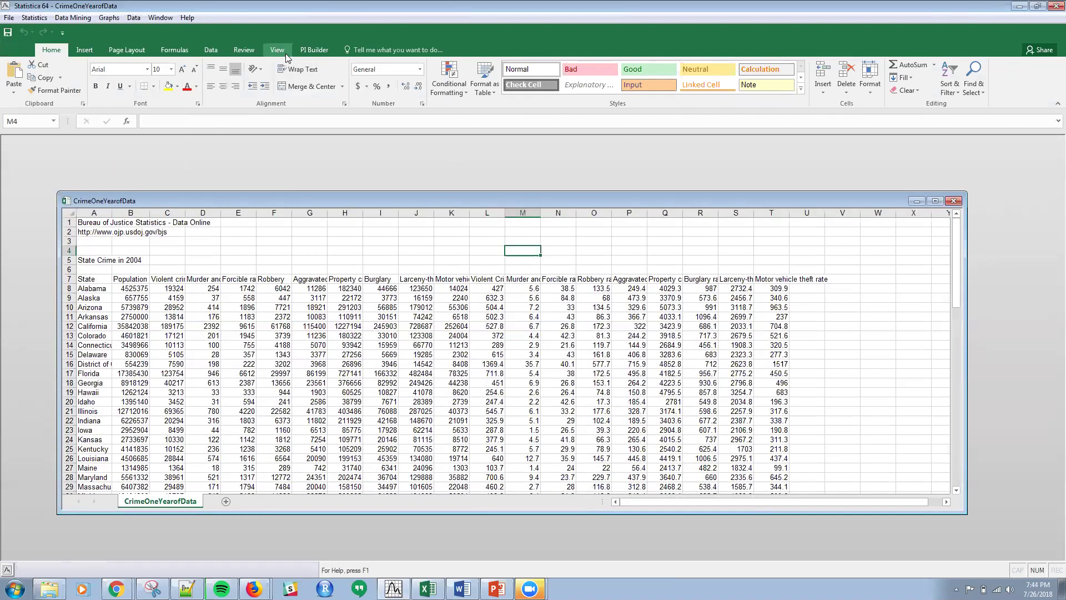
- Configure the Excel data for analysis with first data row 8, last data row 58 and variable names read from row 7
left_click(134, 17)
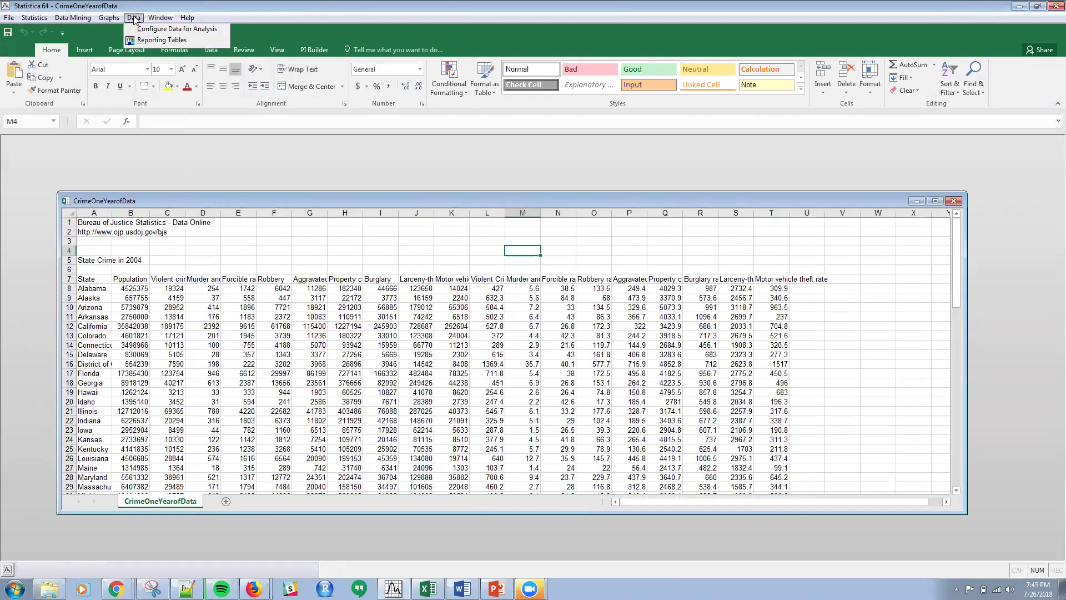
mouse_move(133, 17)
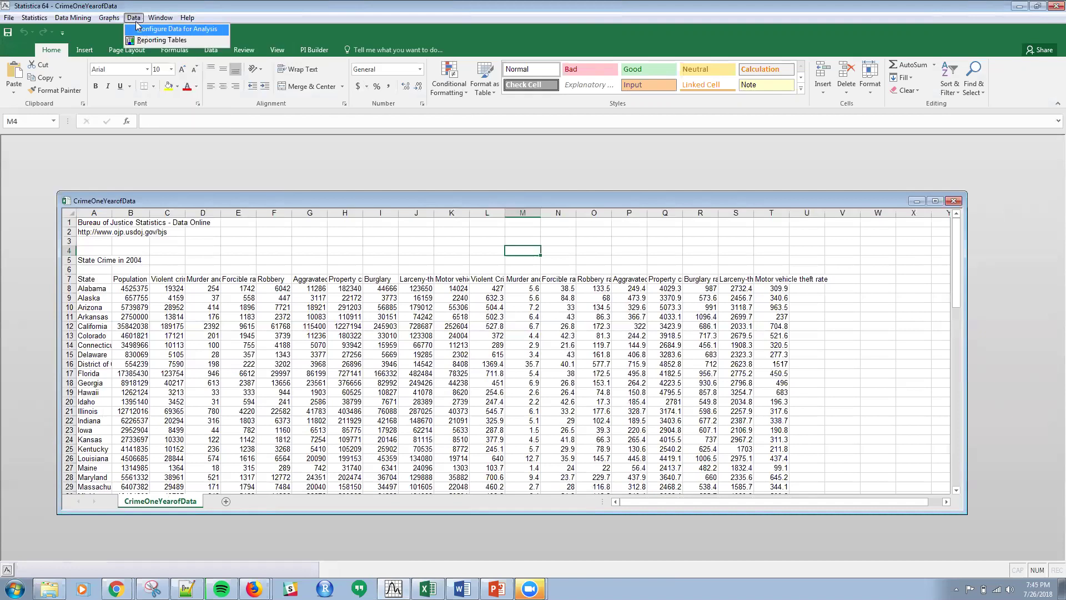
left_click(149, 32)
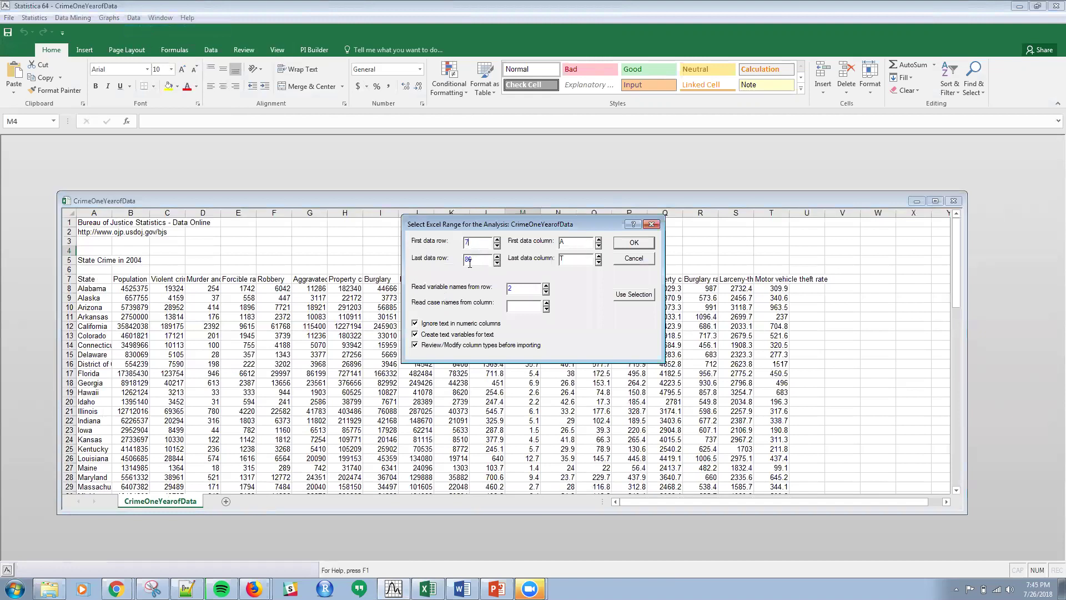
type("58")
double_click(509, 288)
type("7")
double_click(468, 240)
type("8")
left_click(634, 244)
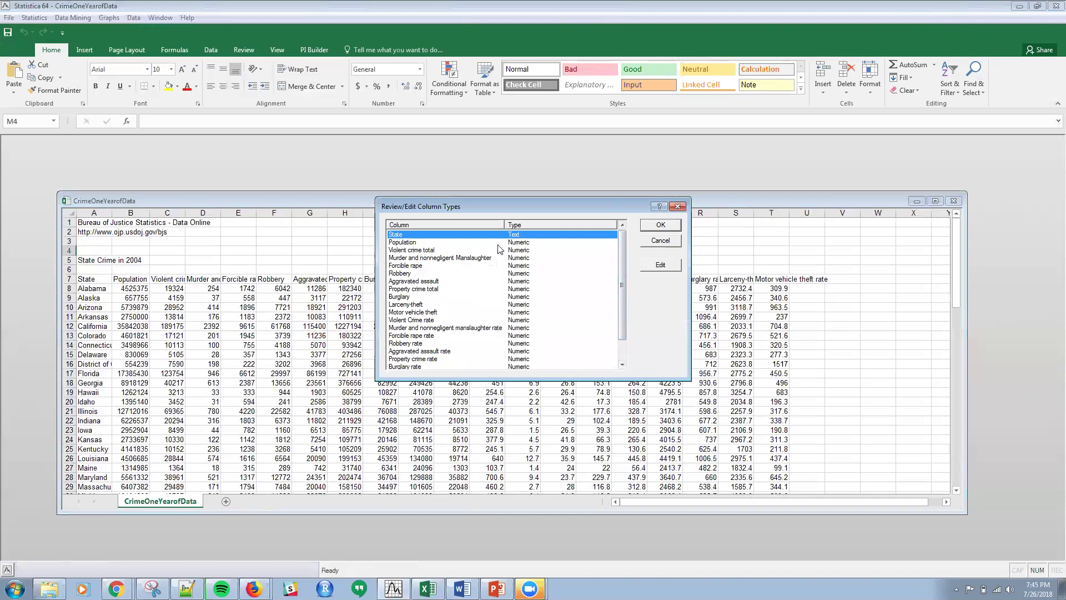
- Review the column types of all crime variables and accept them as listed
left_click_drag(623, 271, 629, 315)
key("Home")
left_click(660, 225)
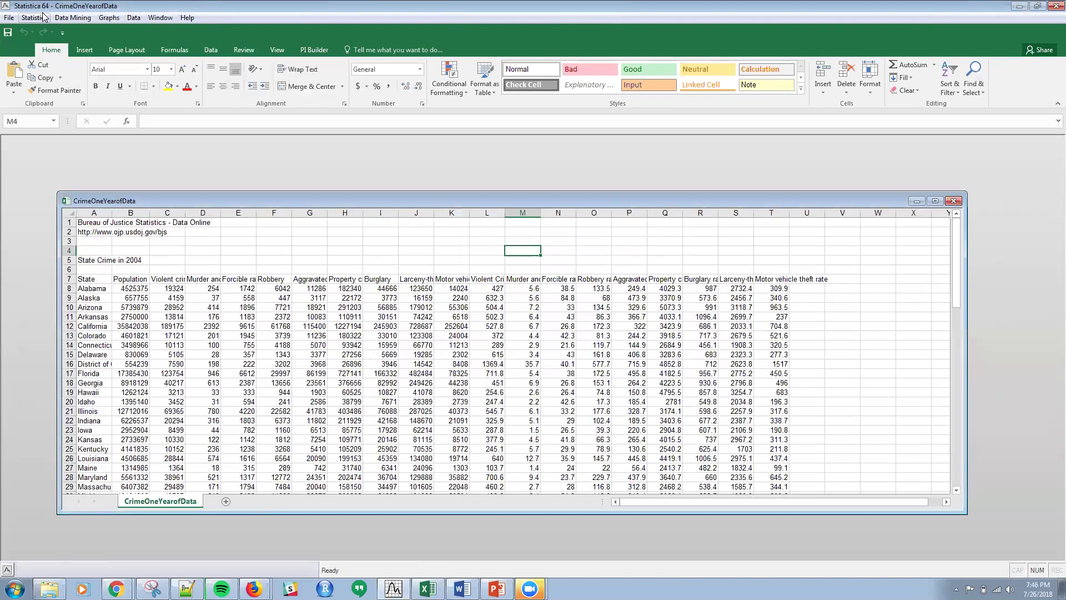
- Start a Boosted Trees data mining analysis on the configured data, with Regression Analysis as the analysis type
left_click(136, 279)
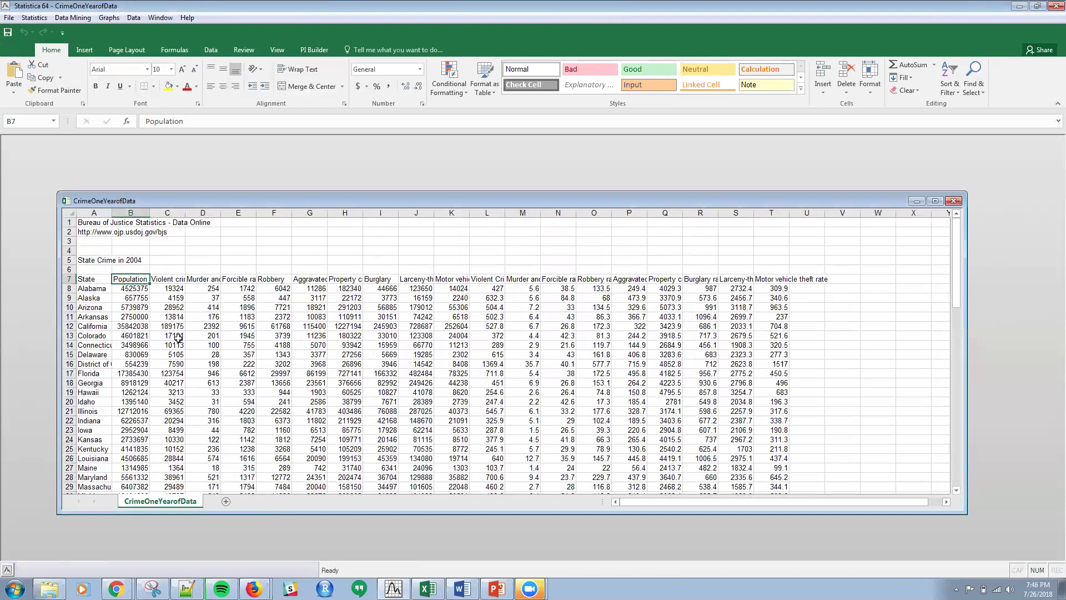
left_click(72, 18)
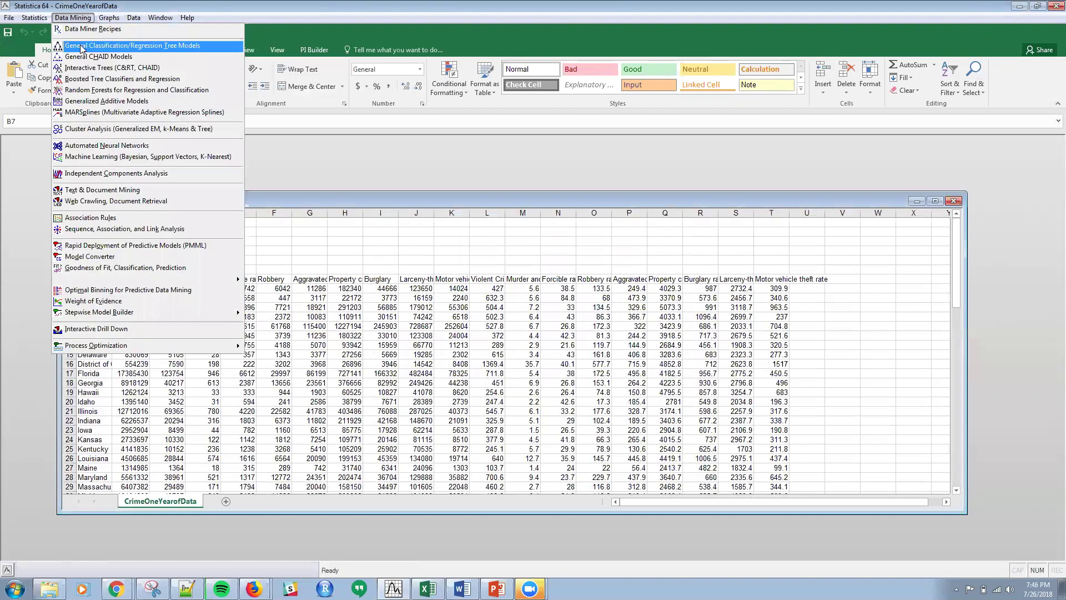
left_click(101, 81)
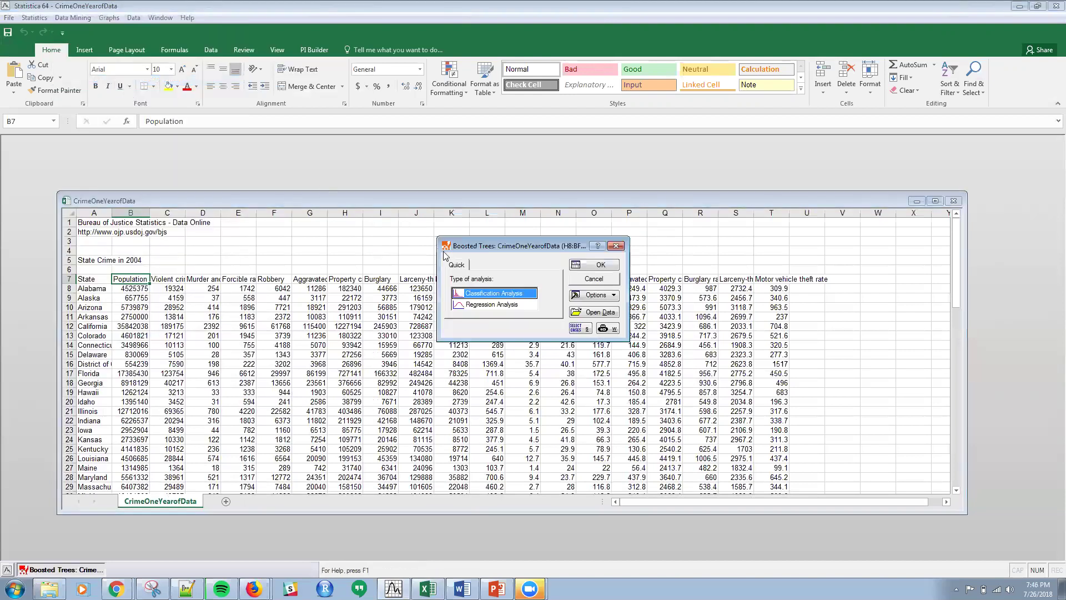
left_click(502, 305)
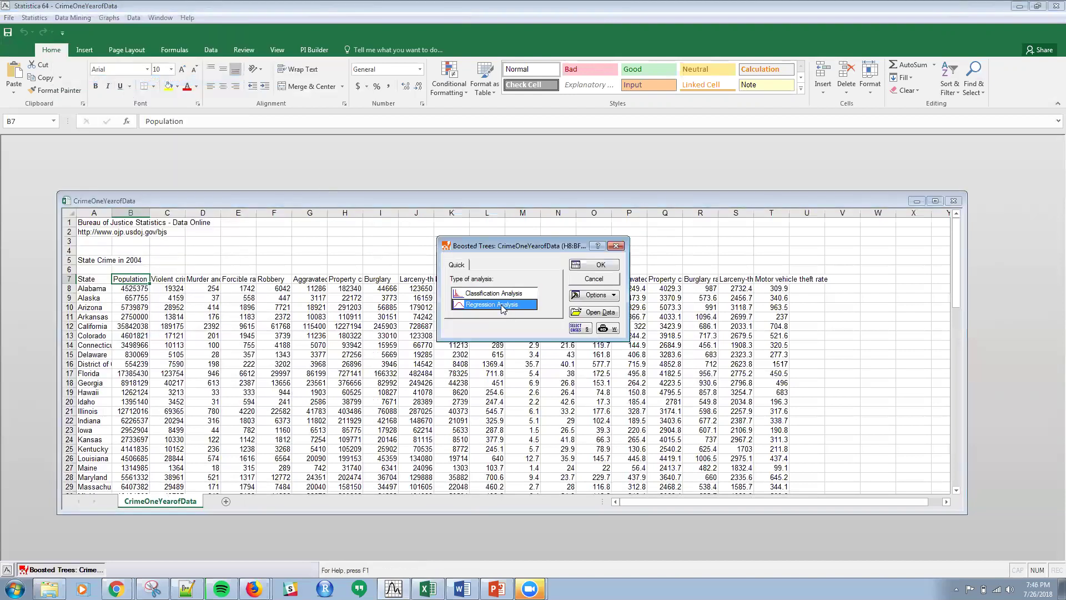
left_click(599, 265)
- Set Population as the dependent variable and variables 3-18 as continuous predictors, and run the boosted trees model
left_click(458, 252)
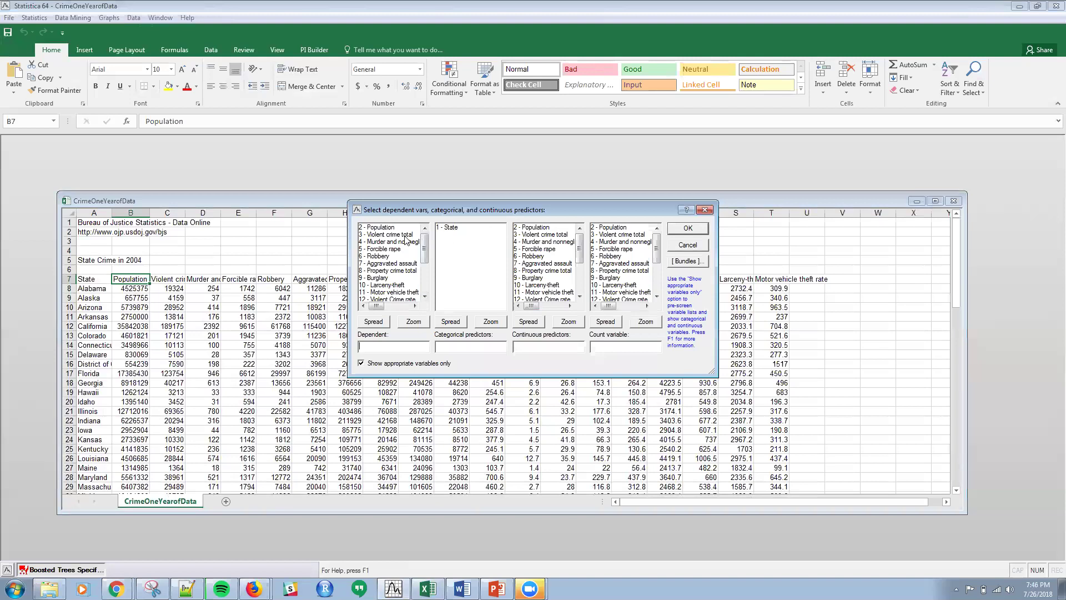
left_click(387, 227)
left_click_drag(538, 234, 550, 282)
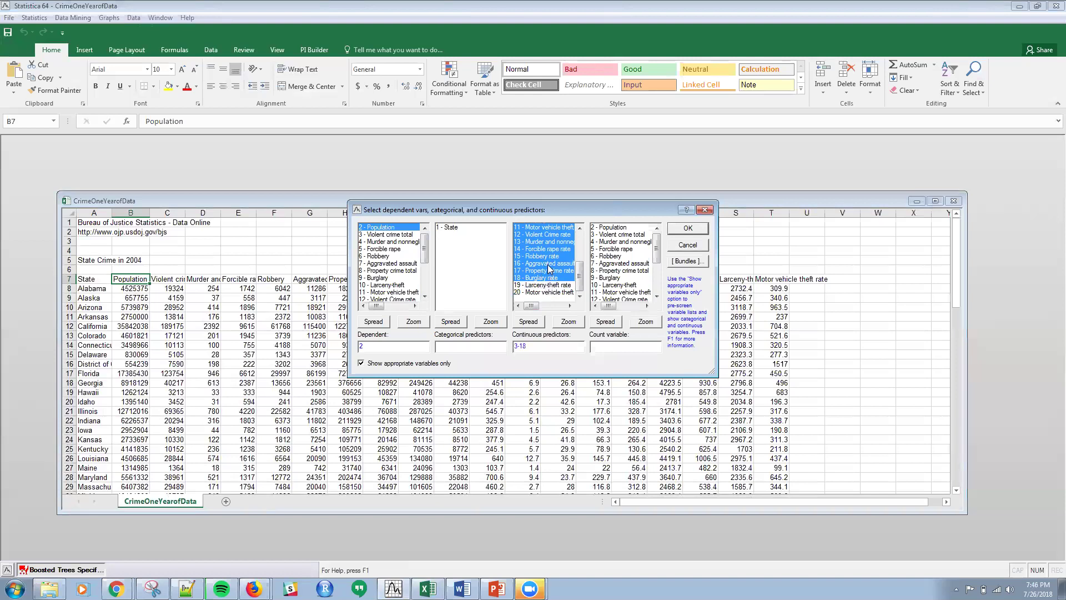
left_click(687, 228)
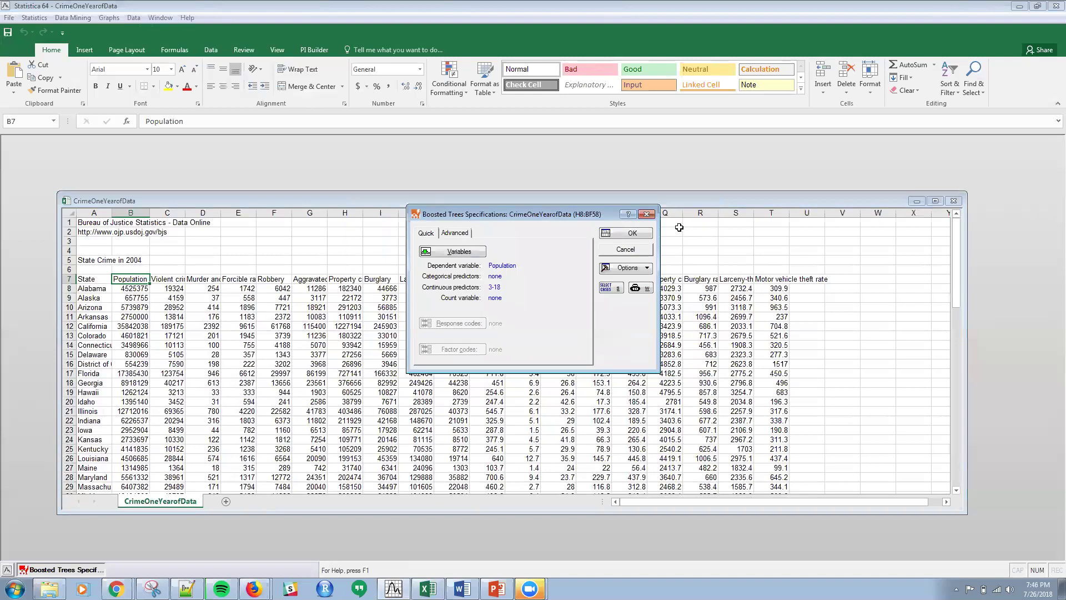
left_click(632, 231)
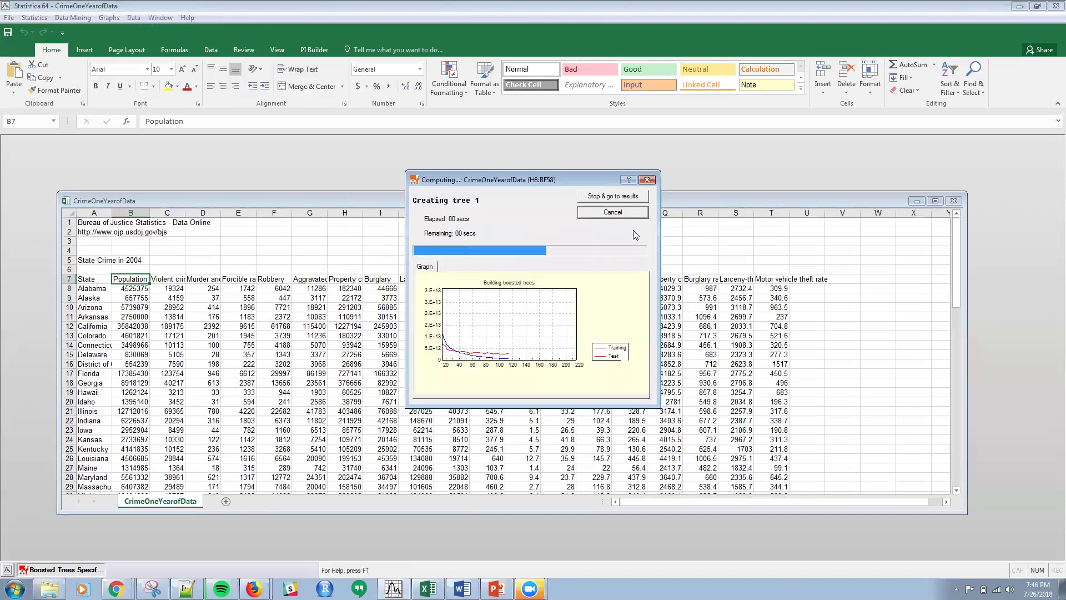
- Generate the boosted trees summary graph and the bargraph of predictor importance
left_click(531, 202)
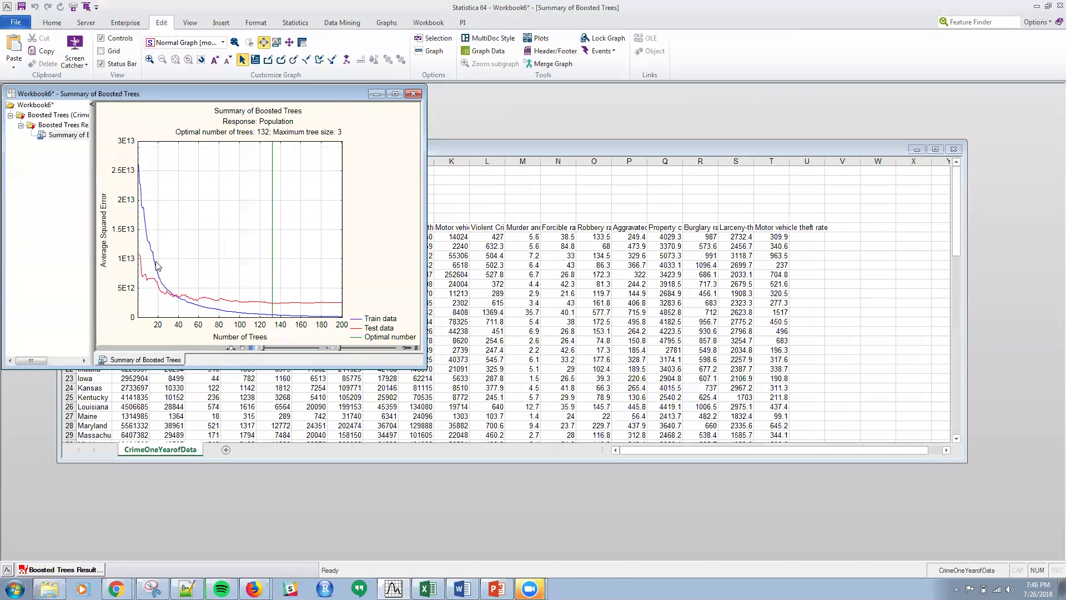
left_click(76, 571)
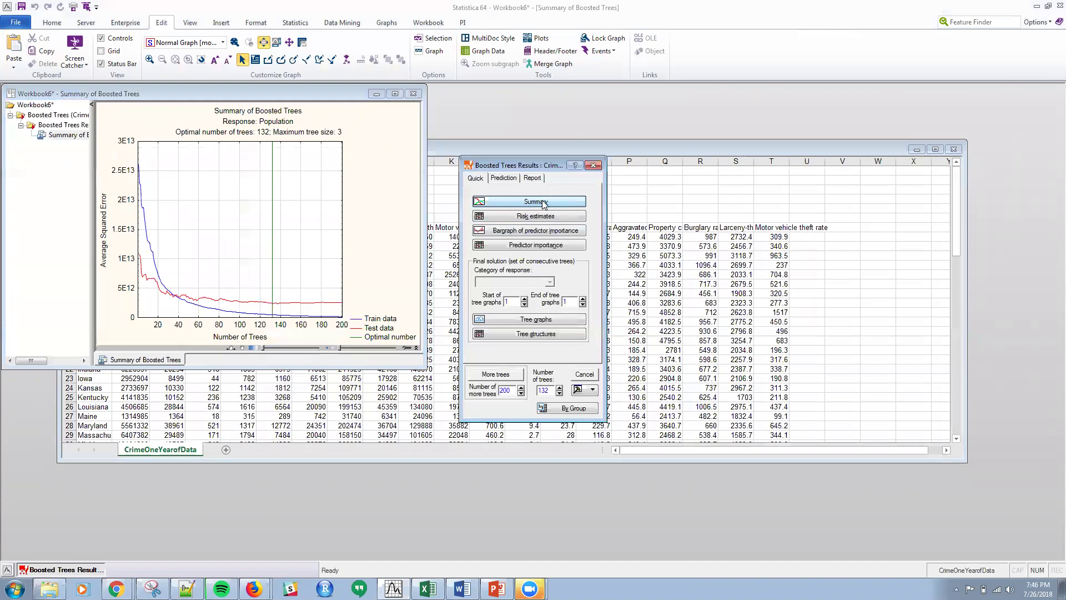
left_click(542, 235)
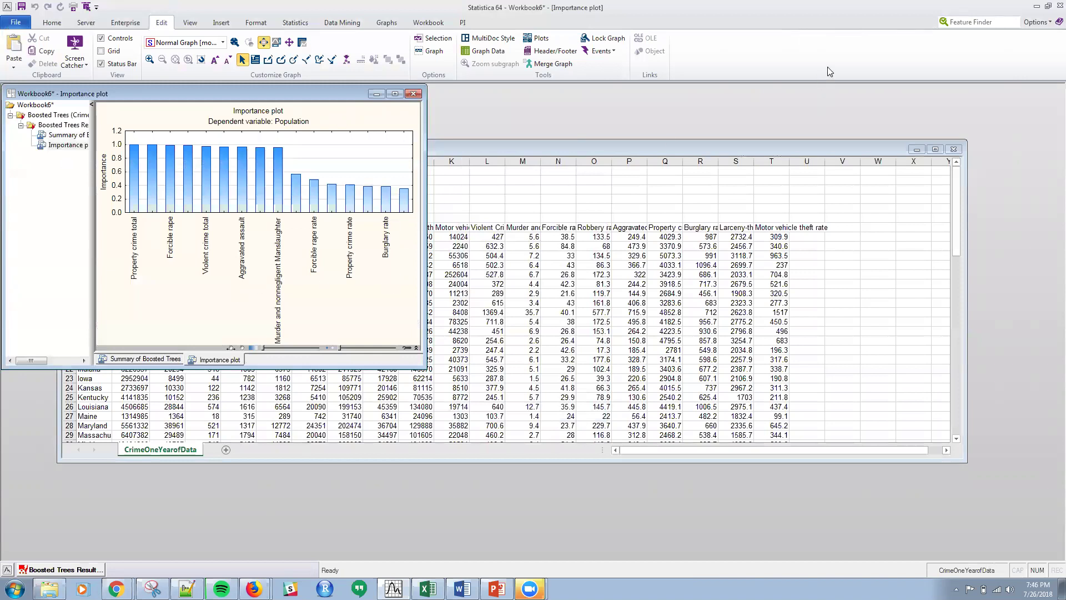
- Close the results workbook and the CrimeOneYearofData Excel document with its connected analysis, saving neither
left_click(413, 94)
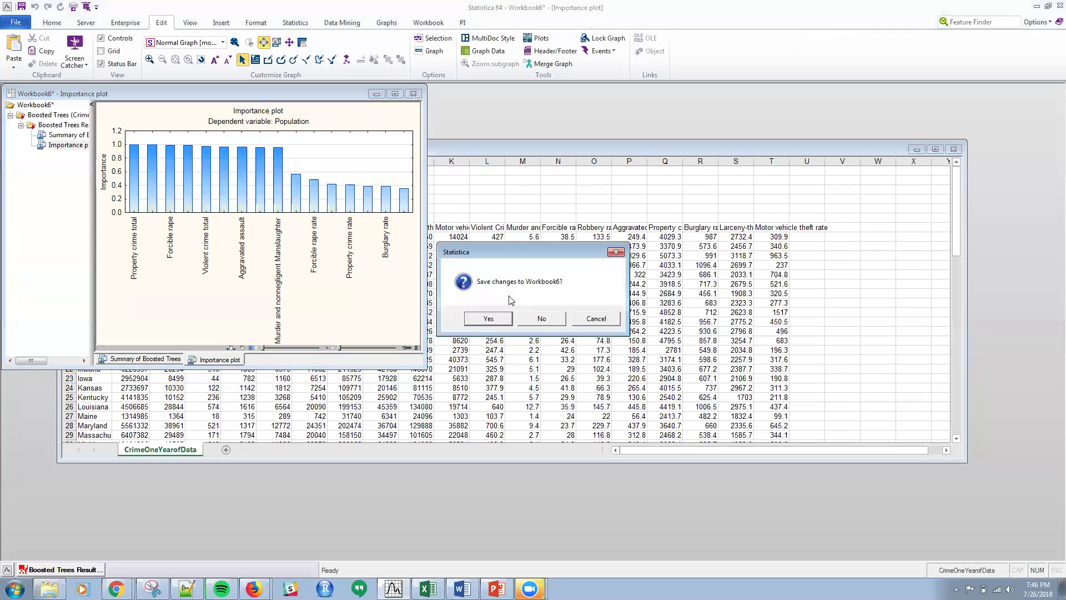
left_click(552, 318)
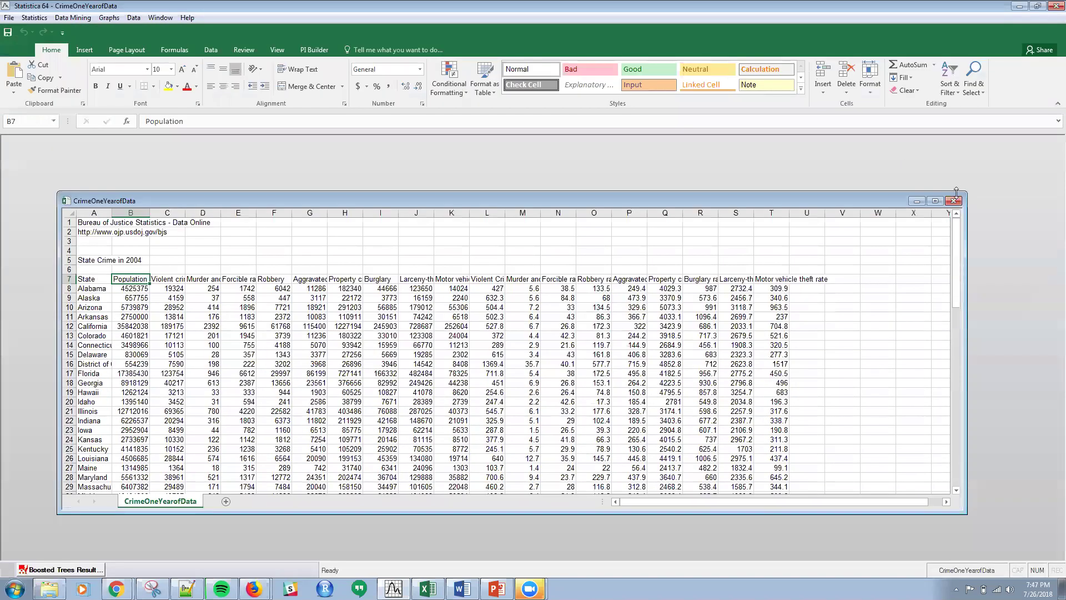
left_click(953, 200)
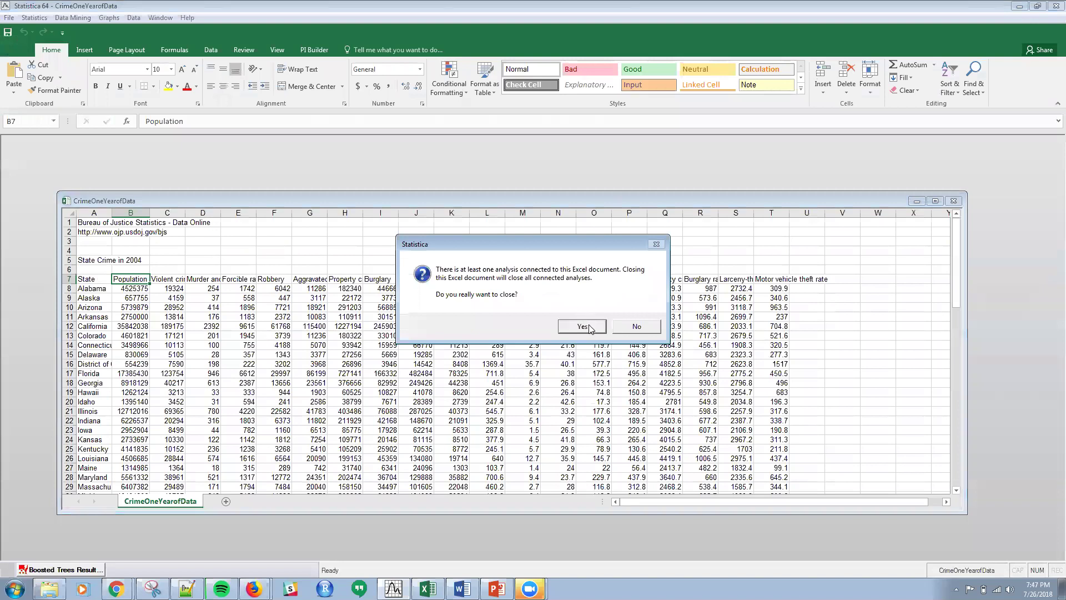
left_click(583, 326)
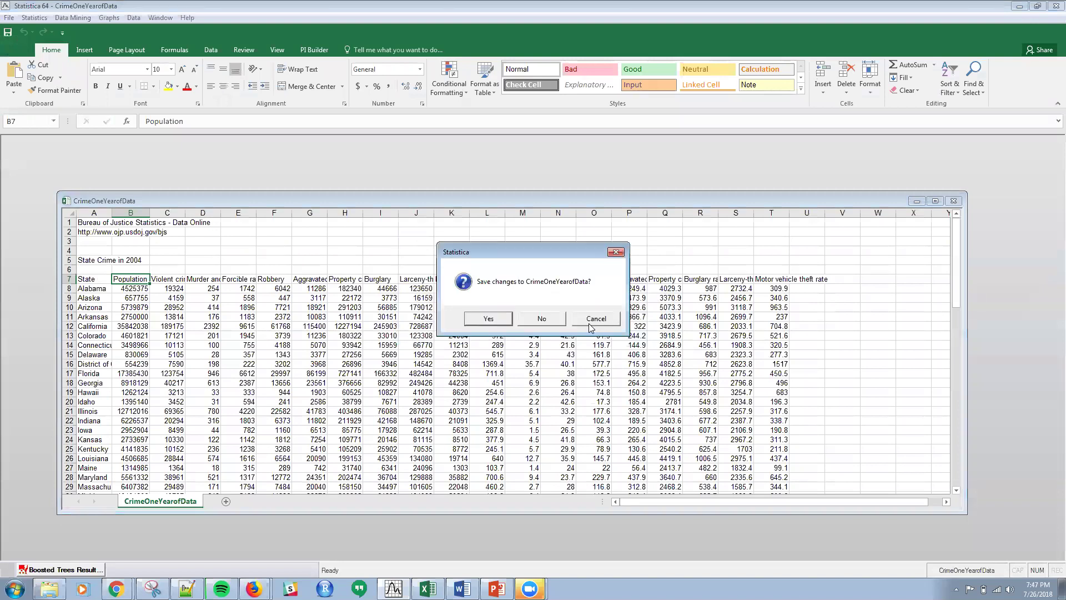
left_click(537, 319)
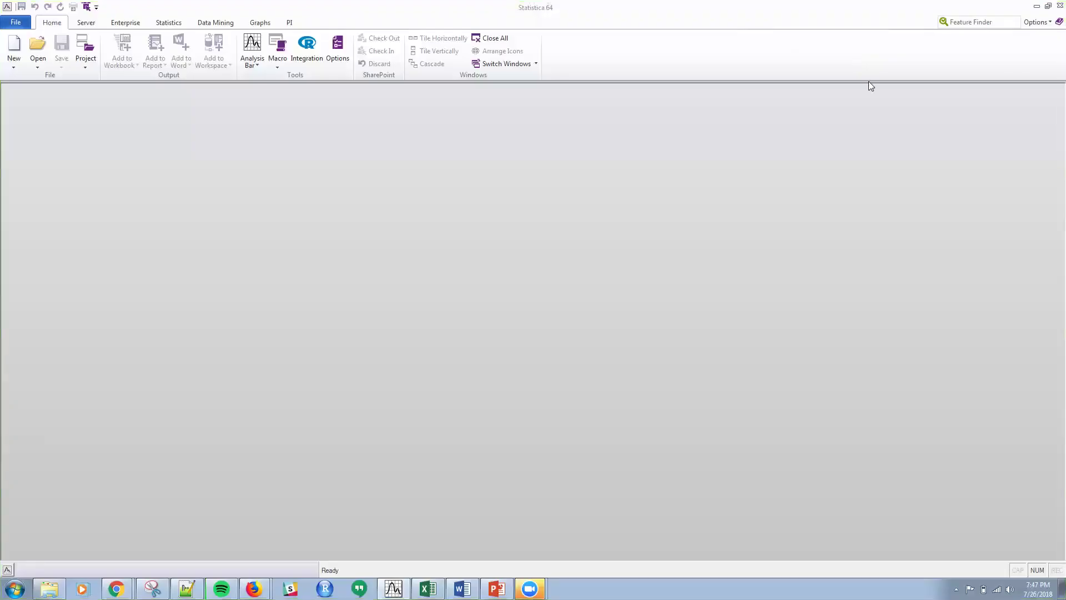
- Switch to PowerPoint
left_click(497, 588)
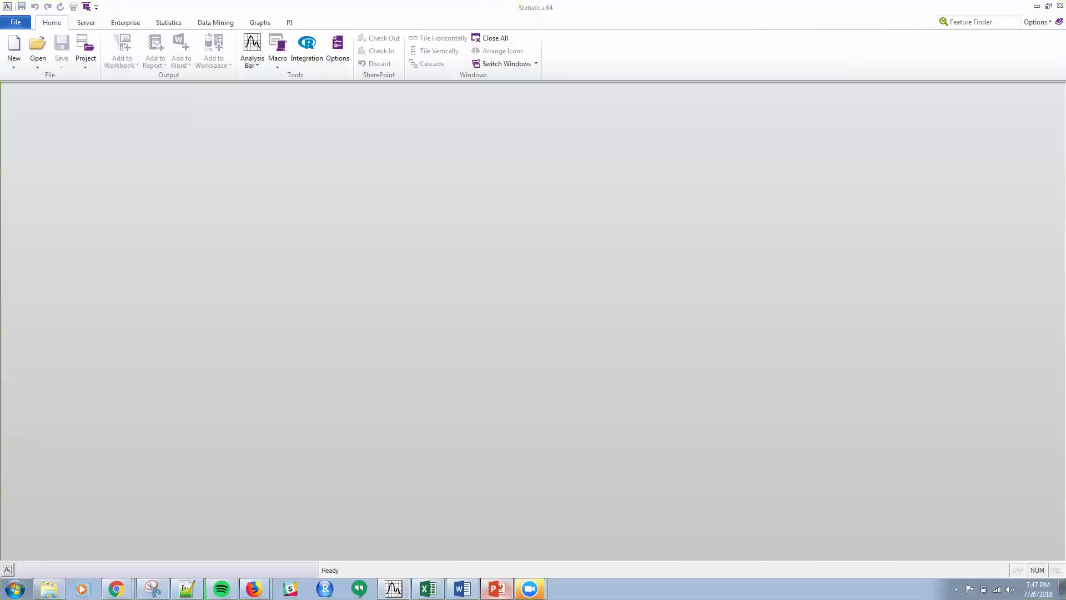